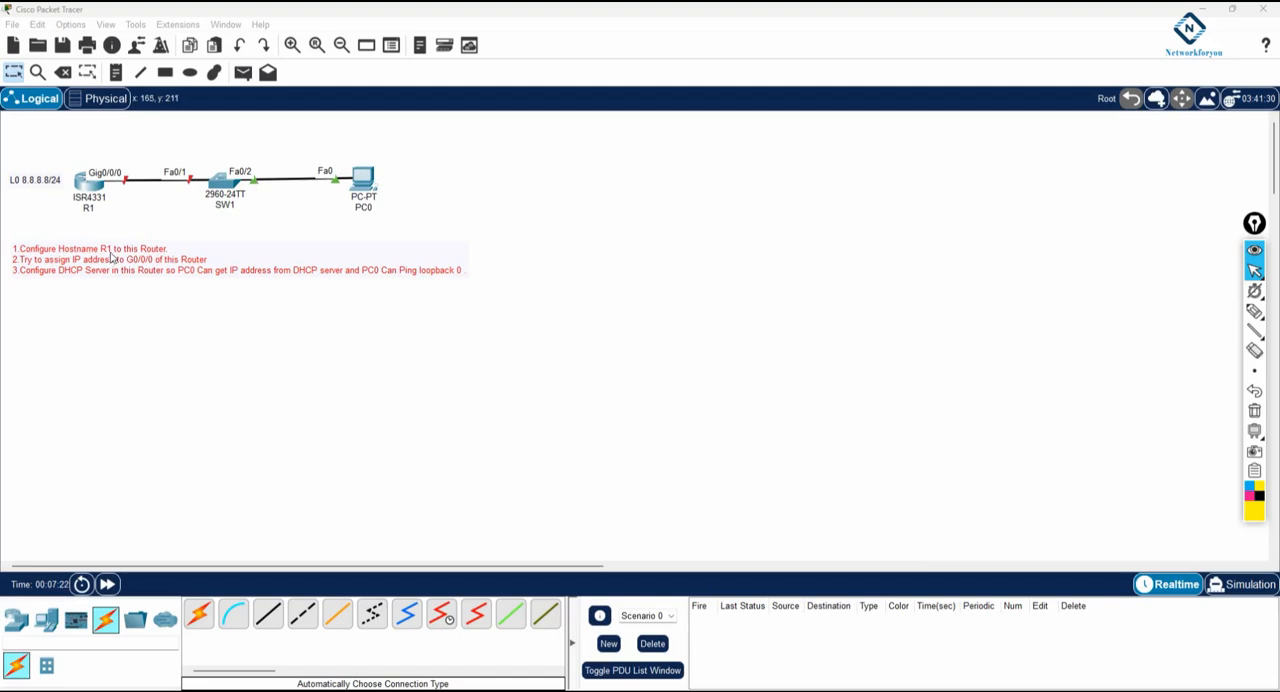
Open router R1's command line in an enlarged window and answer no to the initial configuration dialog
left_click(91, 193)
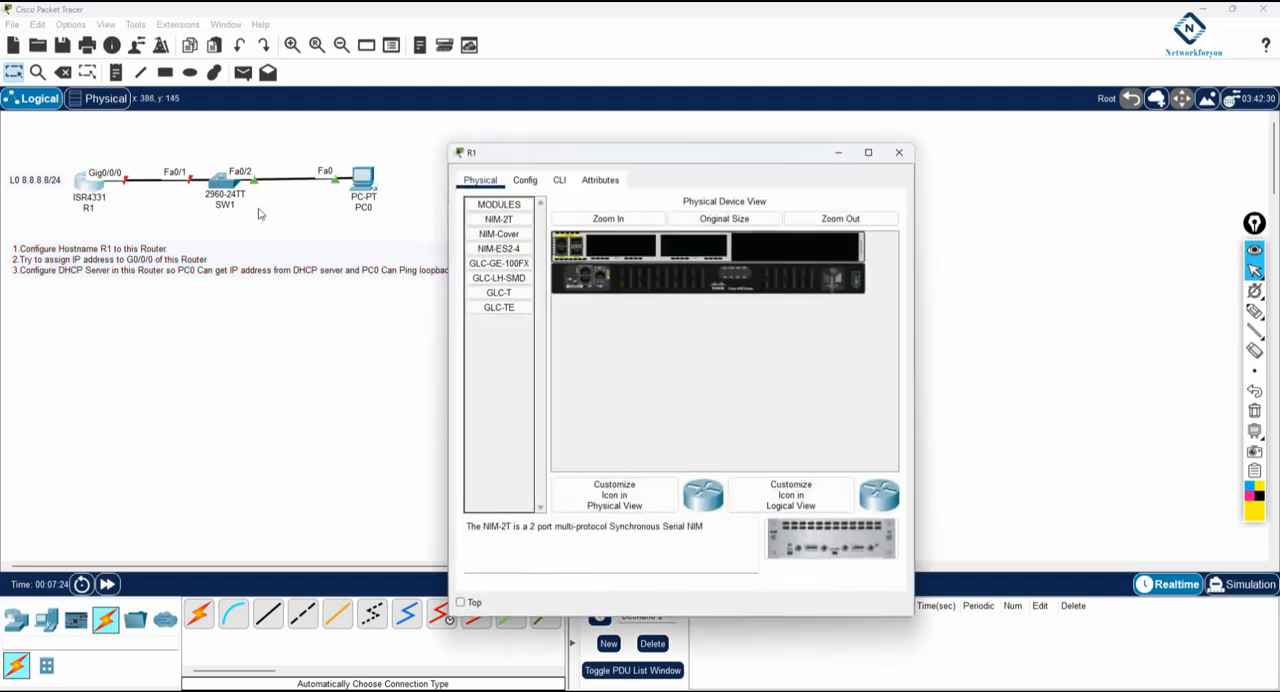
left_click(559, 181)
left_click_drag(918, 258, 1037, 262)
left_click_drag(694, 152, 739, 121)
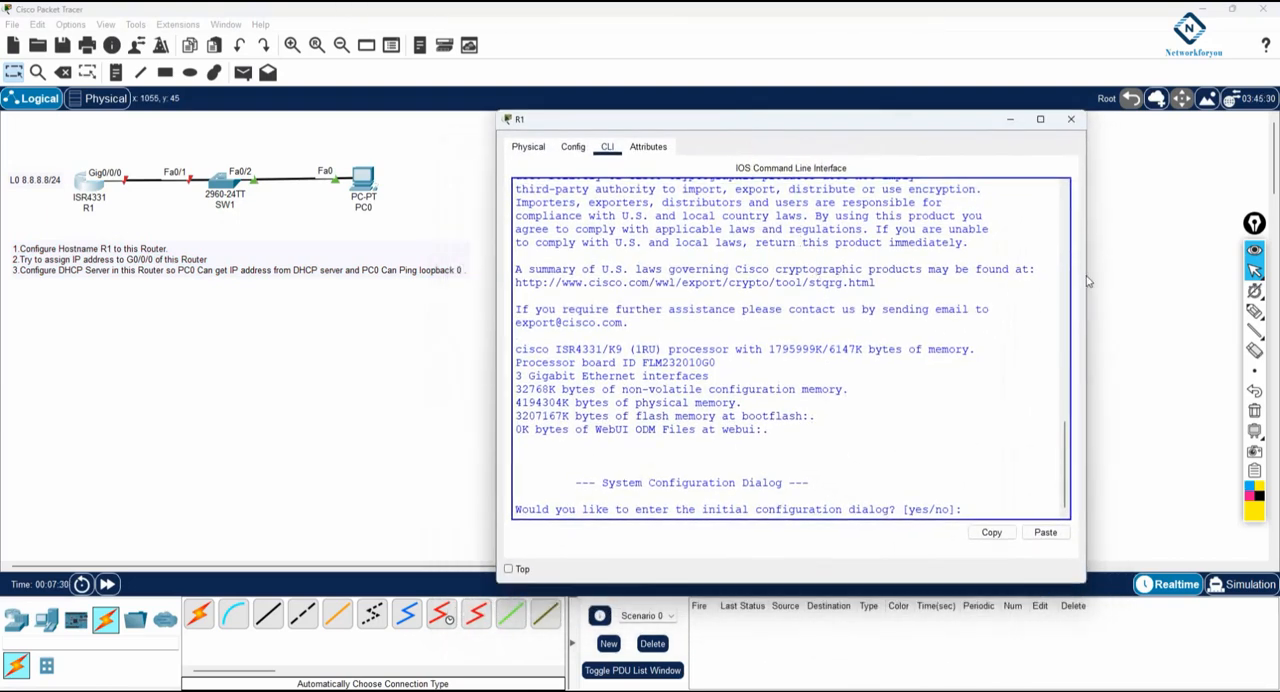
left_click_drag(1086, 280, 1215, 285)
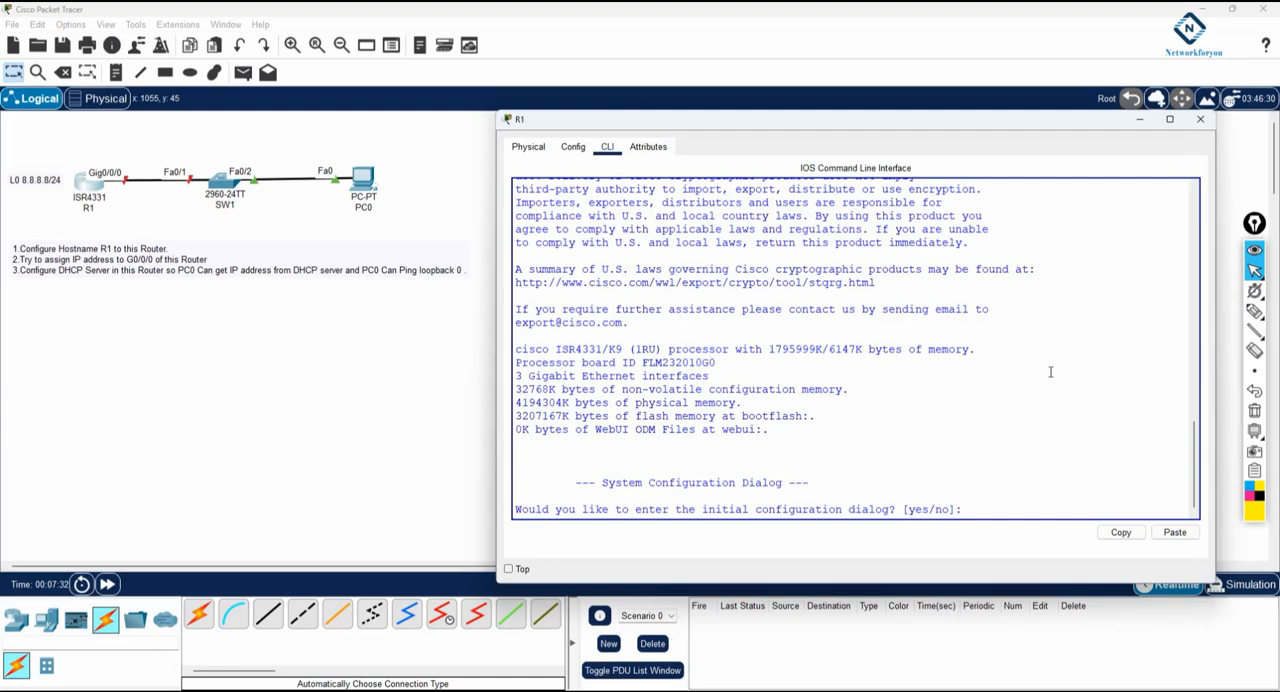
type("no")
key("Return")
Enter global configuration mode on the router and set its hostname to R1
key("Return")
key("Return")
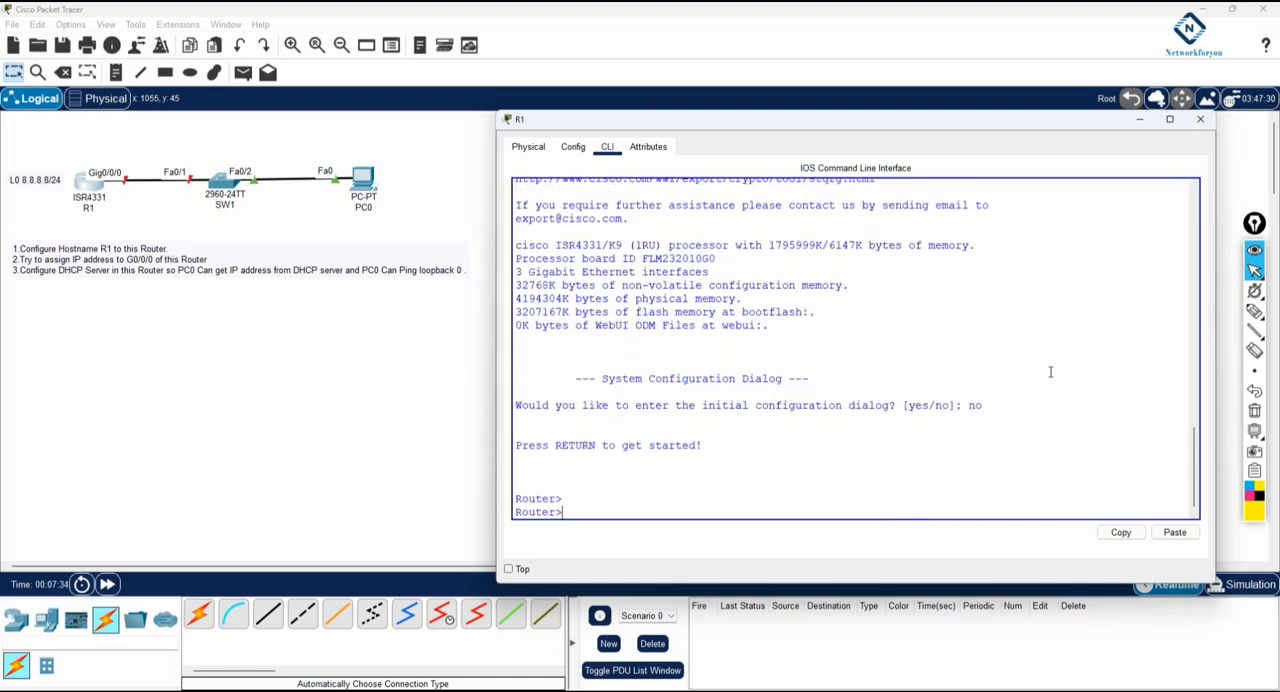
type("en")
key("Return")
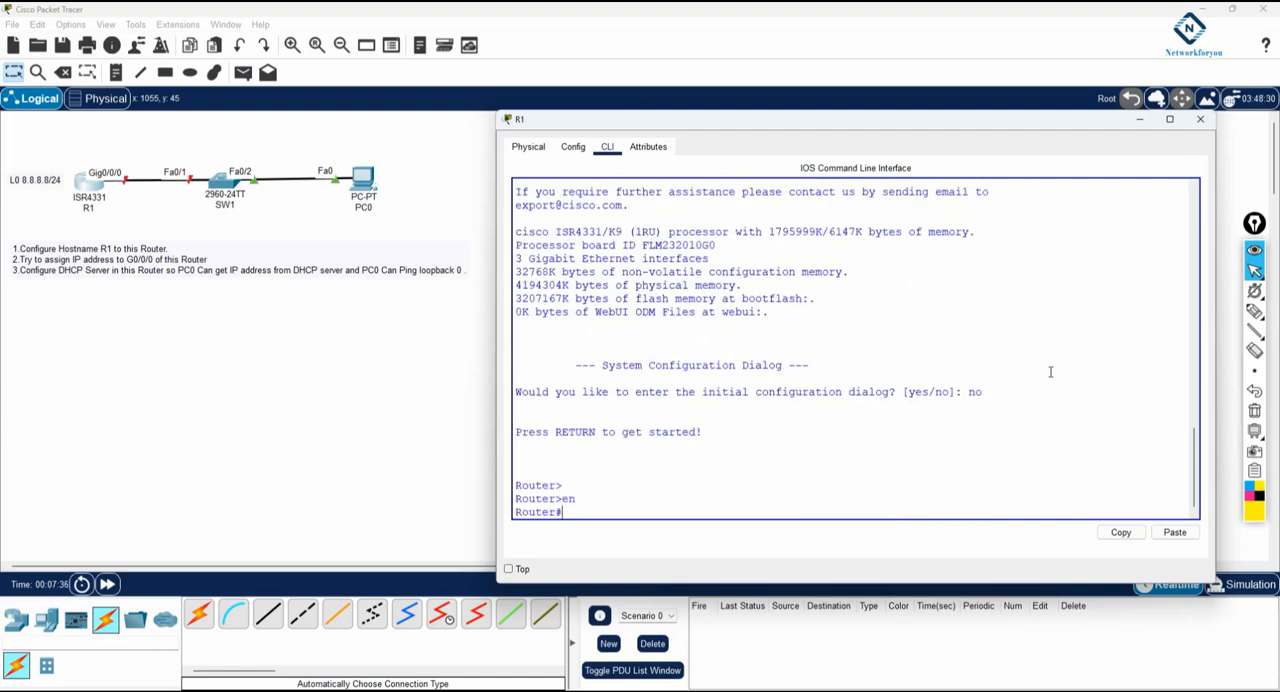
type("config t")
key("Return")
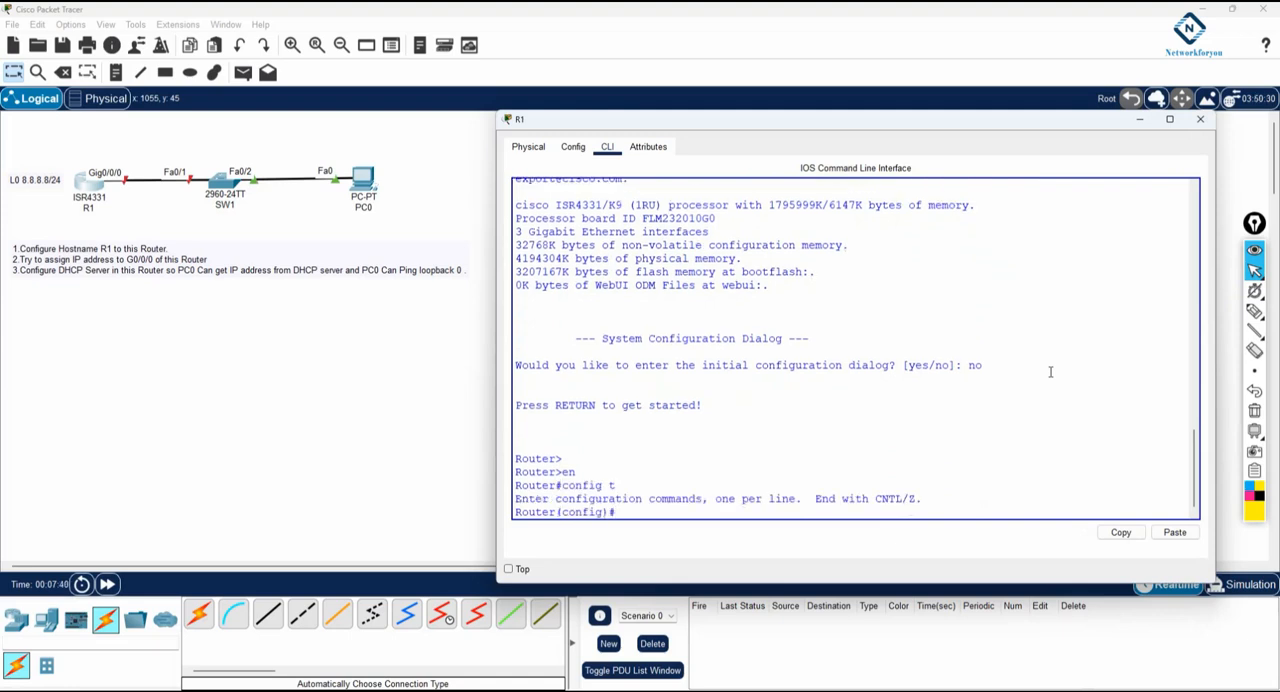
type("host")
key("Tab")
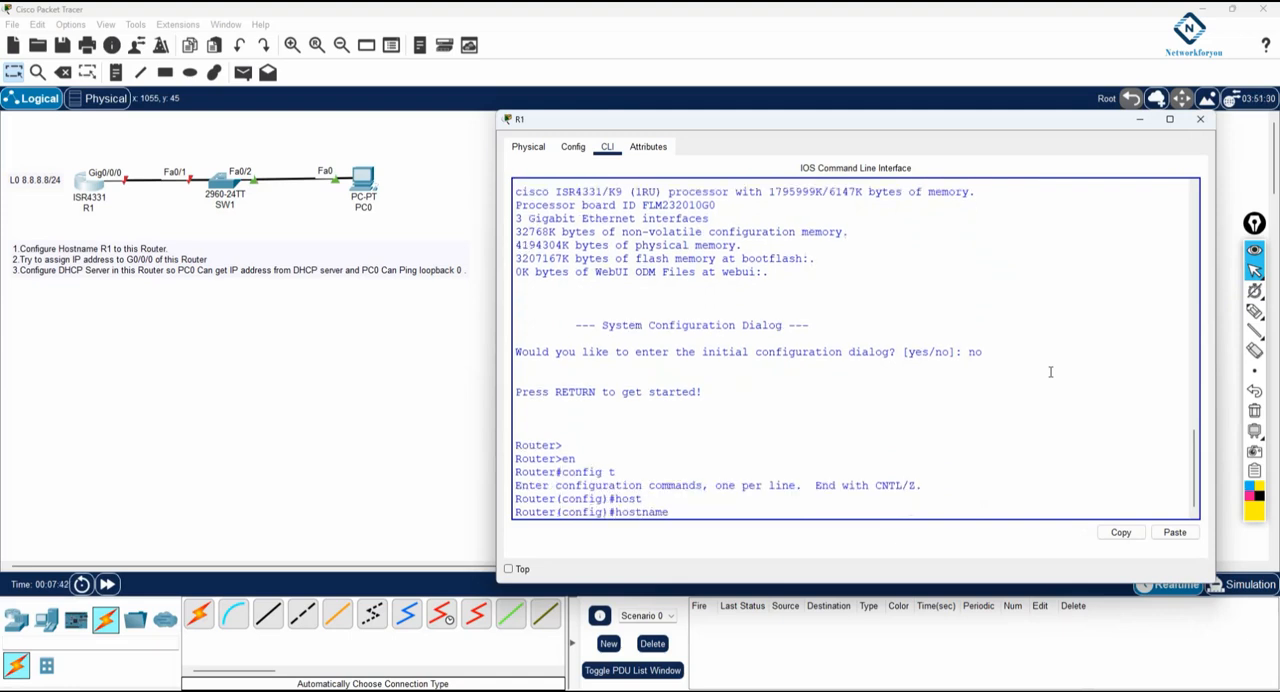
type("R1")
key("Return")
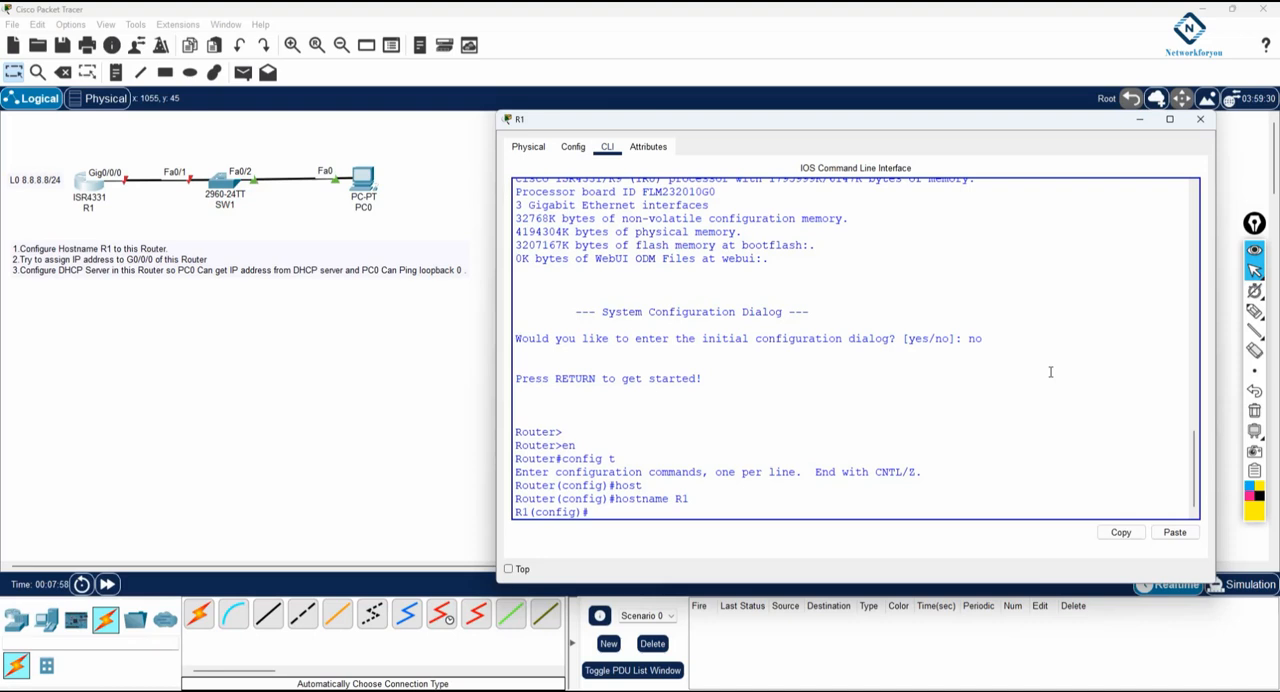
Assign 192.168.1.1 255.255.255.0 to interface g0/0/0, enable the interface and return to global configuration mode
type("int g0/0/0")
key("Return")
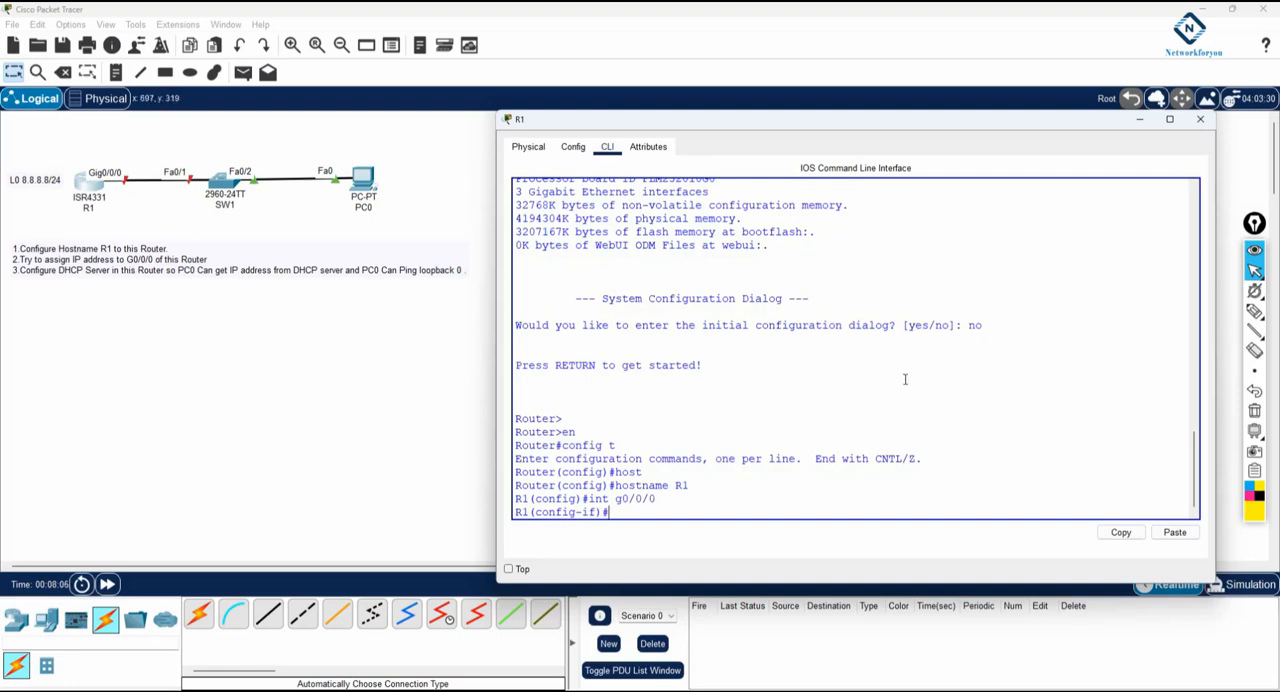
type("ip add 192.168.1.1 255.255")
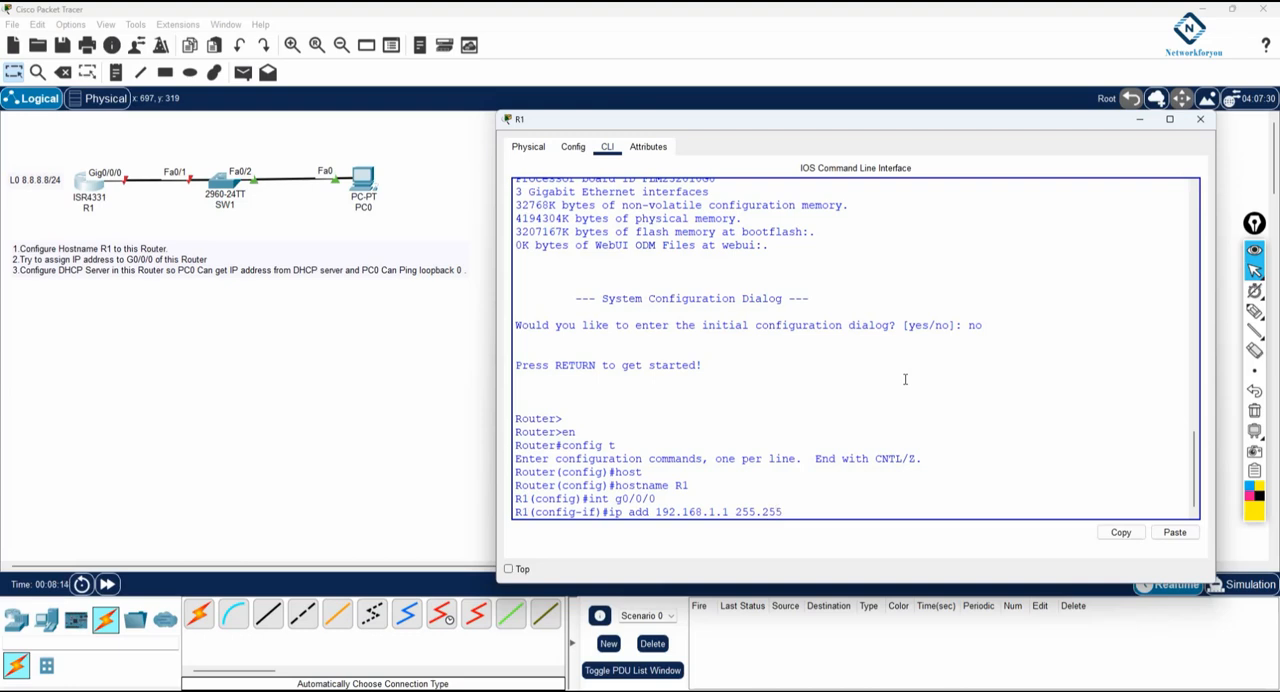
type(".255.0")
key("Return")
type("no sh")
key("Return")
key("Return")
type("exit")
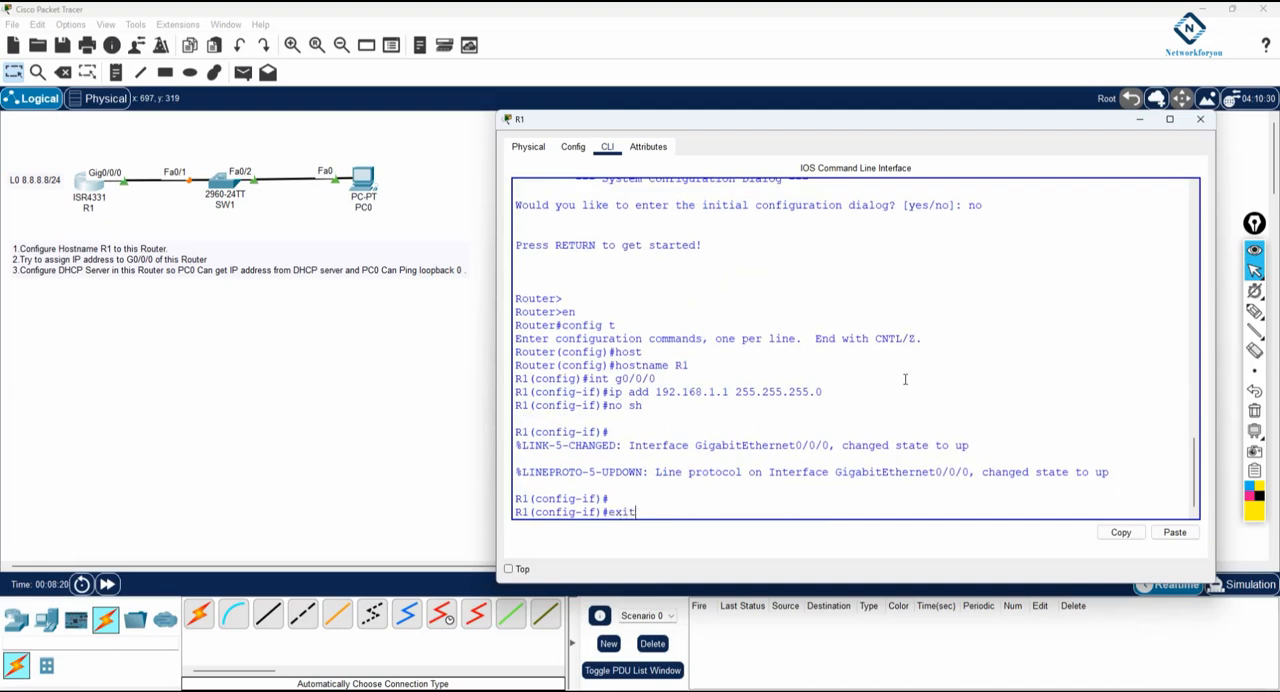
key("Return")
Create loopback interface 0 with IP address 8.8.8.8 and mask 255.0.0.0, then return to global configuration mode
type("int lo ")
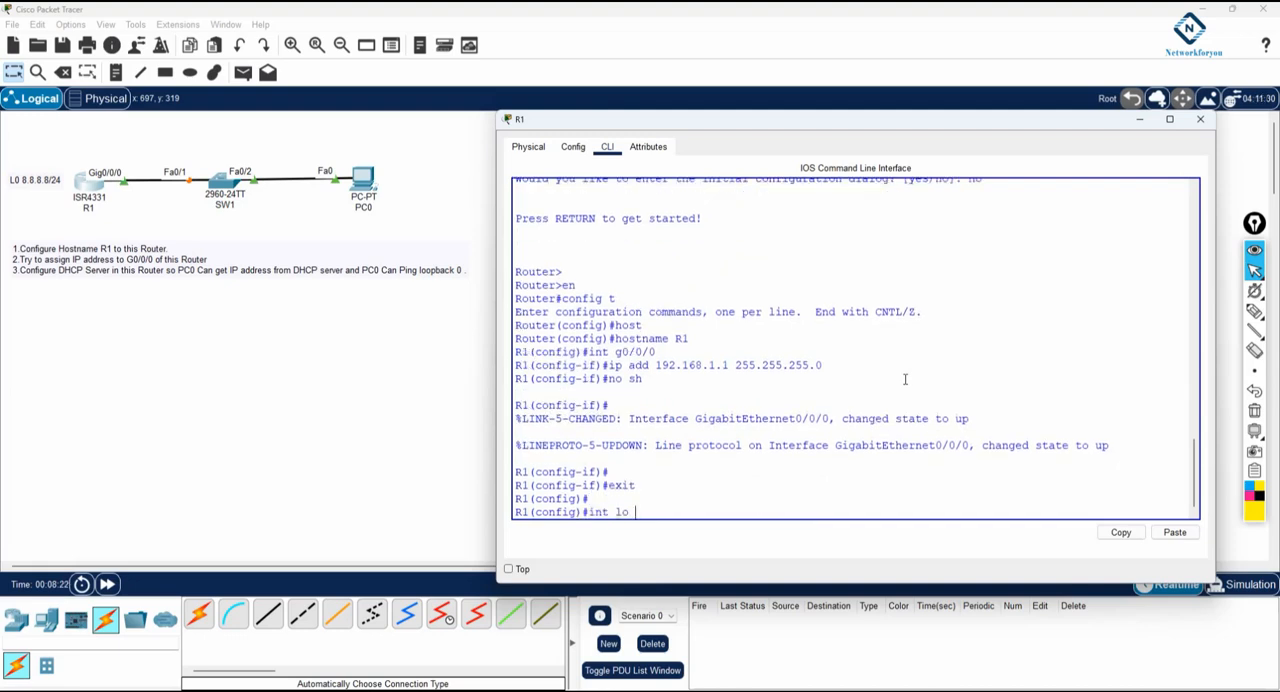
type("0")
key("Return")
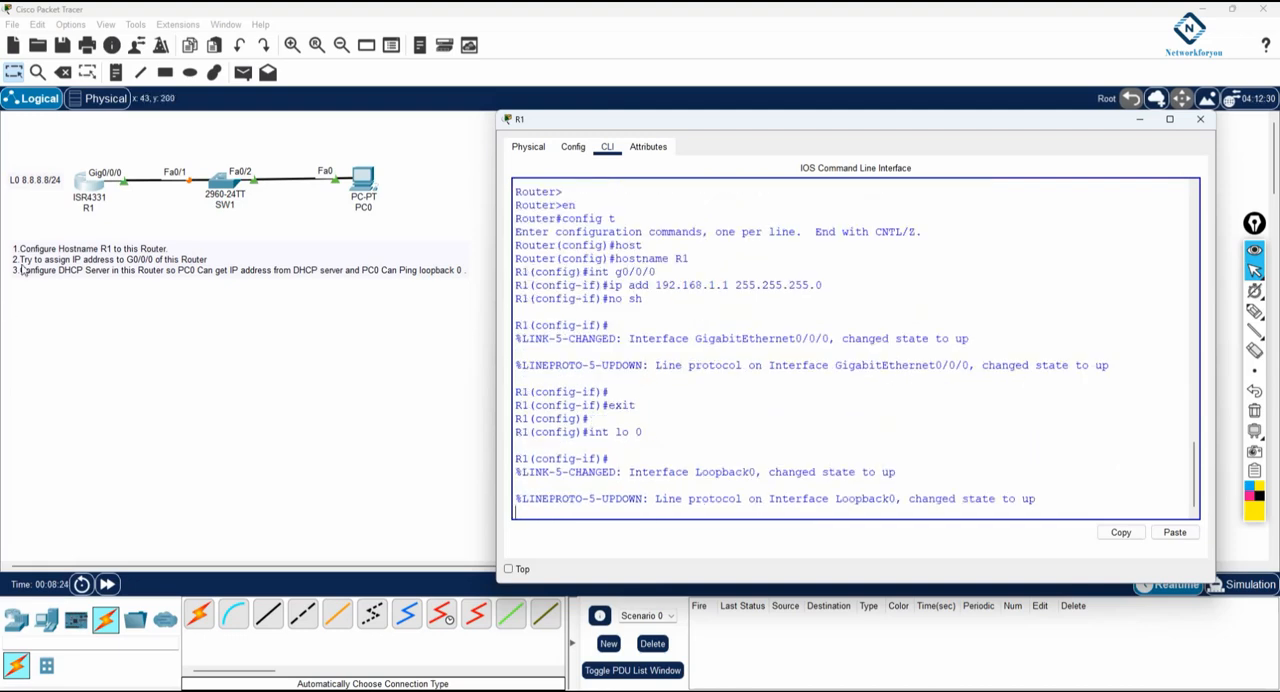
key("Return")
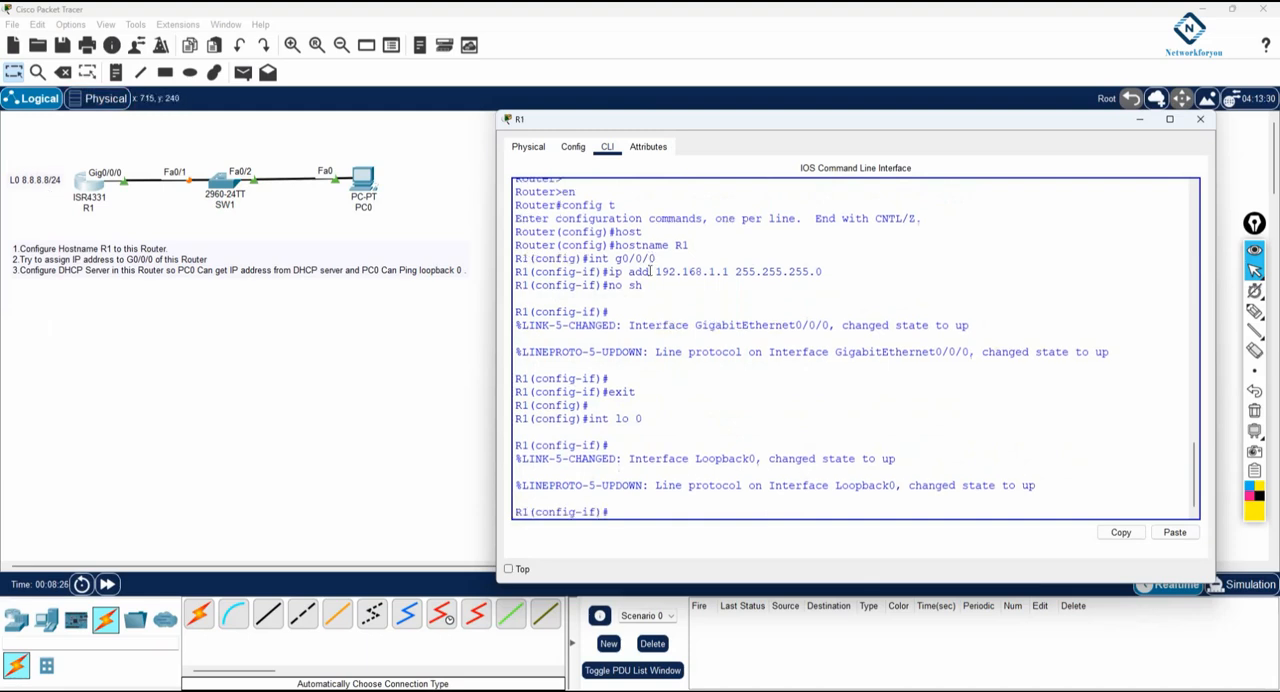
type("ip add 8.8.8.8 255.0.0.0")
key("Return")
type("exit")
key("Return")
Display the brief IP interface summary and check the GigabitEthernet0/0/0 and Loopback0 entries
type("do sh ip int br")
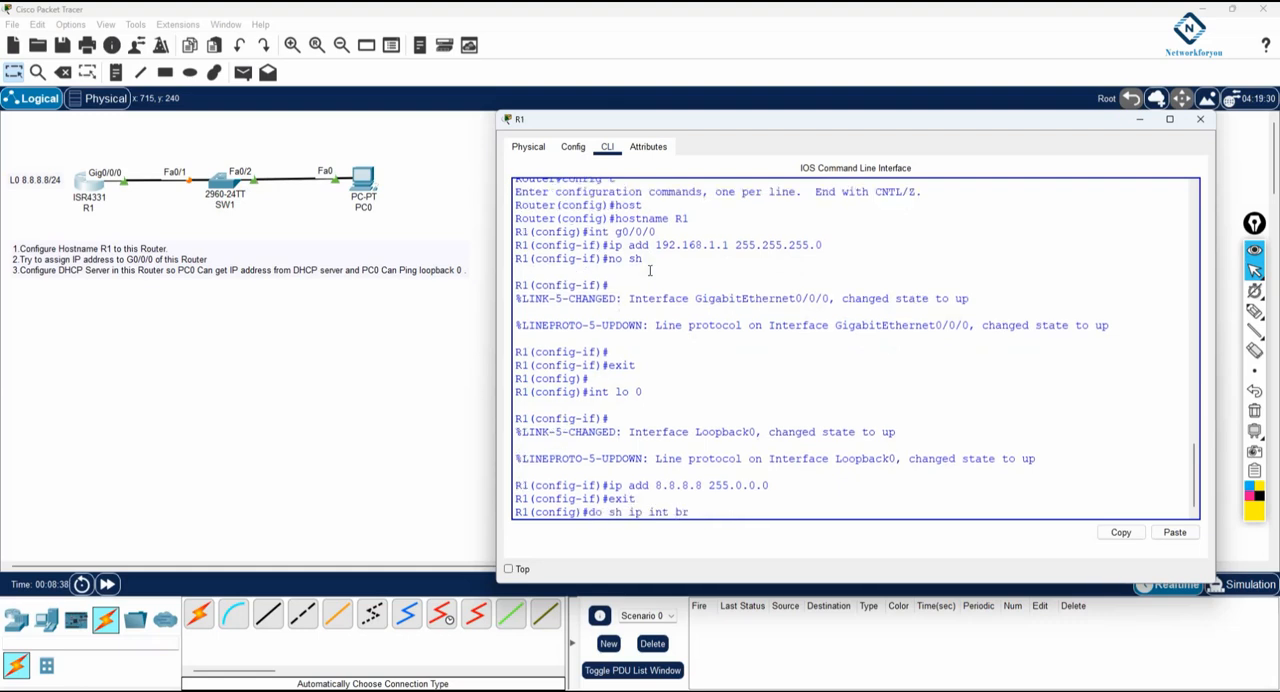
key("Return")
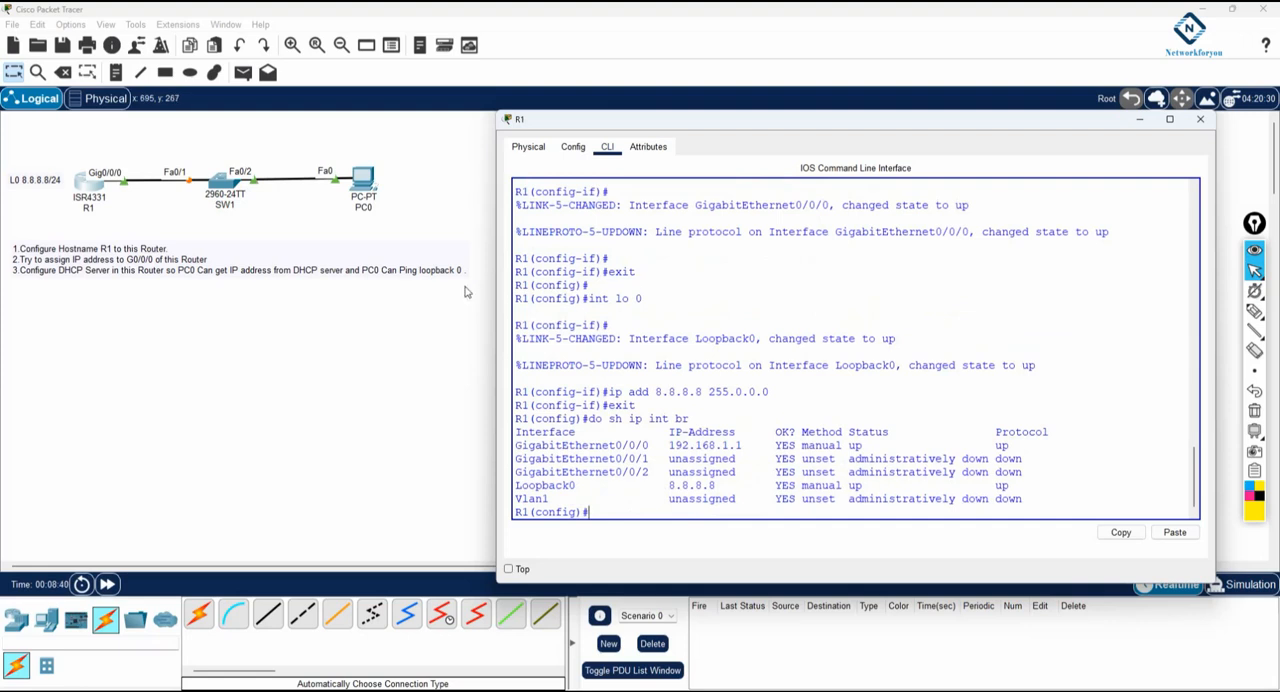
left_click_drag(692, 419, 608, 419)
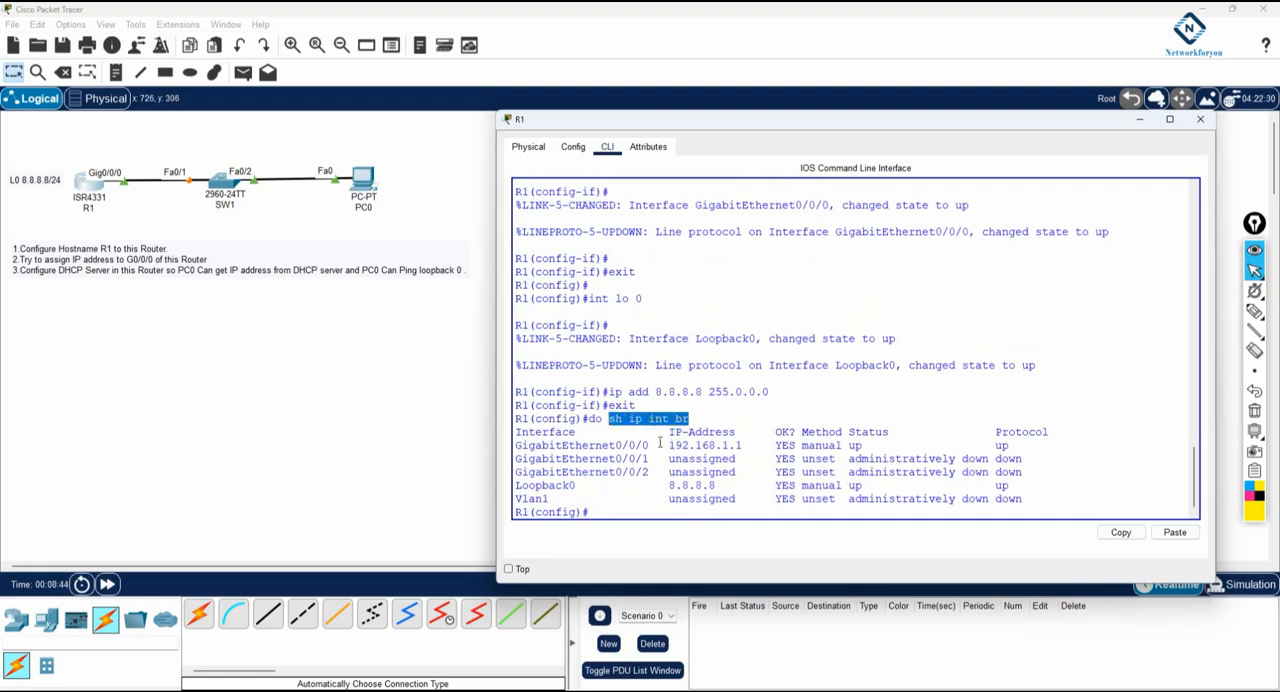
left_click_drag(656, 445, 514, 441)
left_click(1028, 449)
left_click_drag(516, 485, 1012, 485)
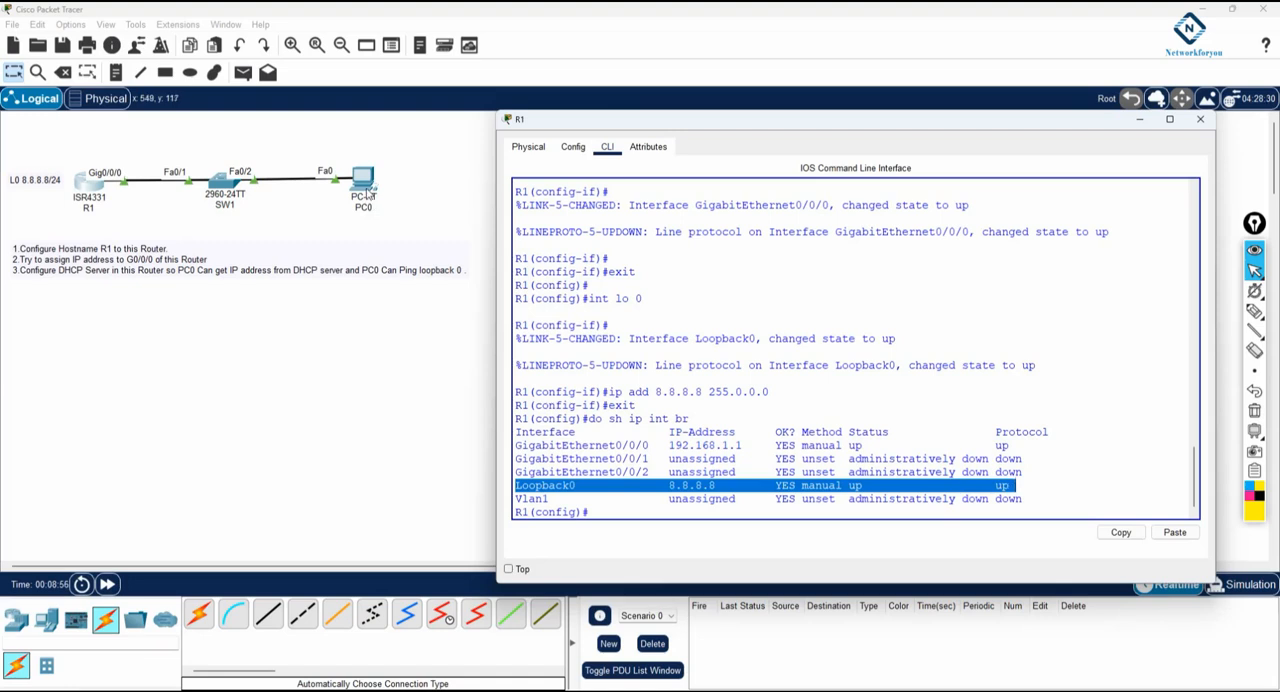
left_click(738, 500)
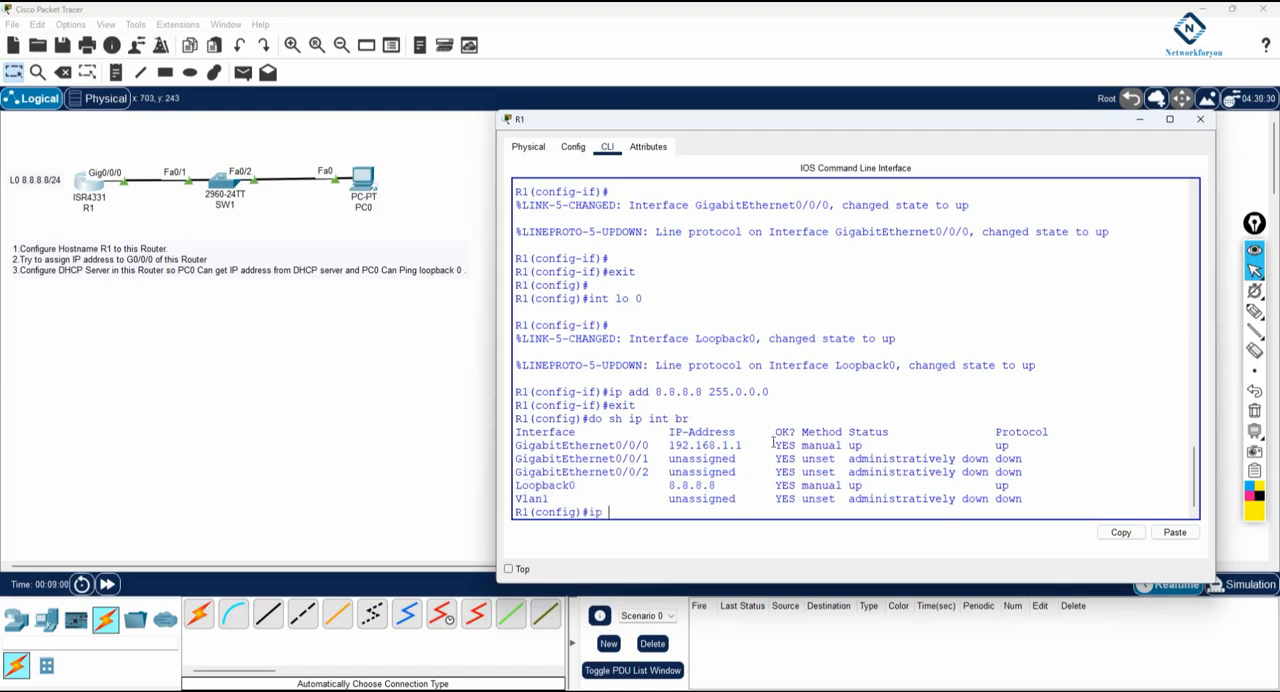
List the available ip subcommands in global configuration mode
type("poo")
key("Tab")
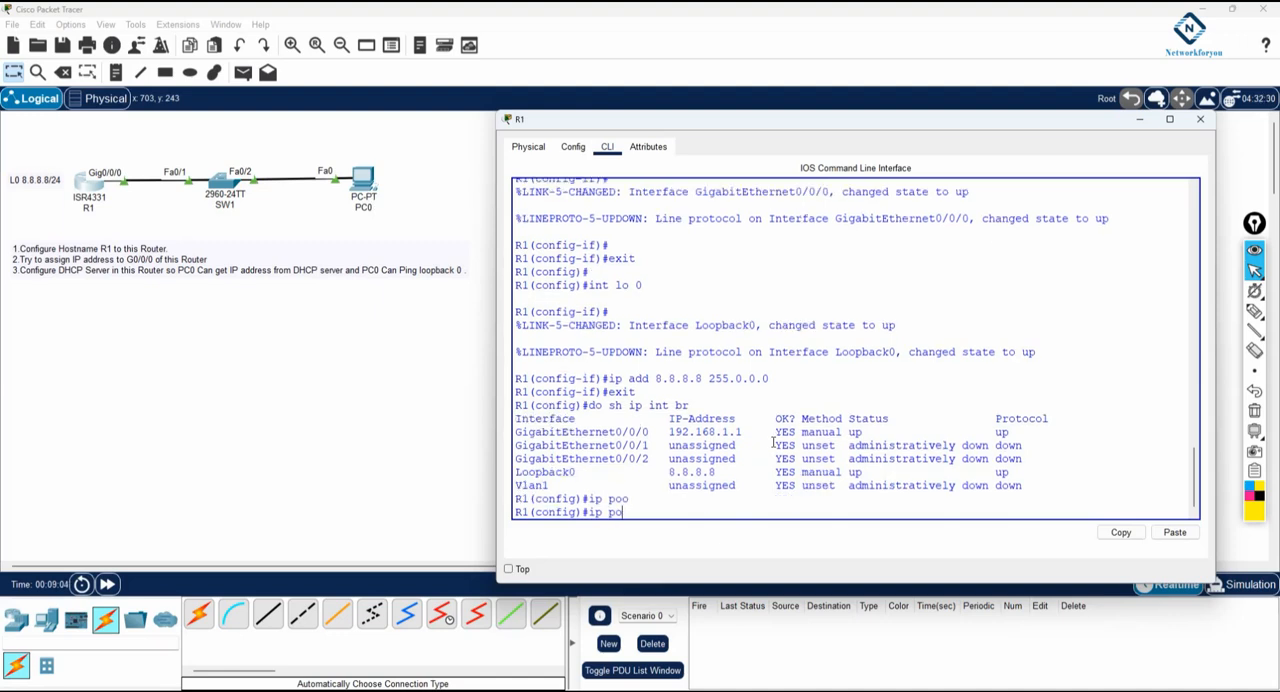
key("BackSpace")
key("BackSpace")
type("?")
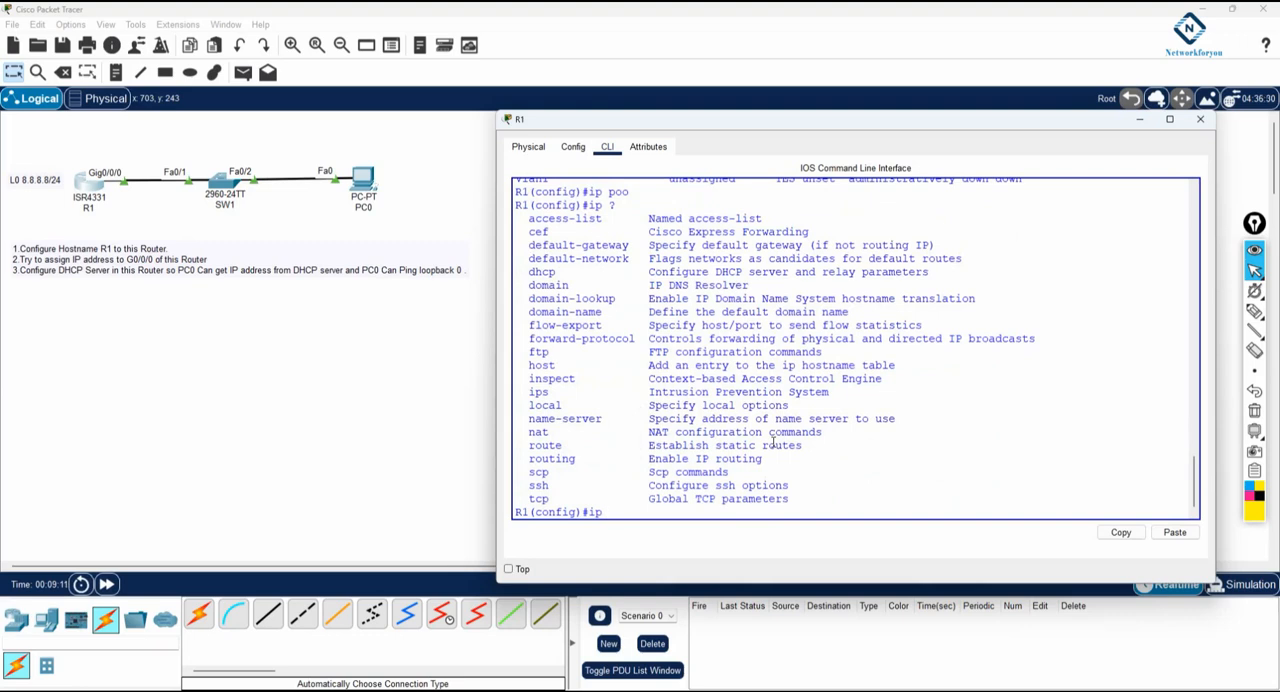
Create a DHCP pool named abc on R1
type("dhcp")
key("Tab")
type("poo")
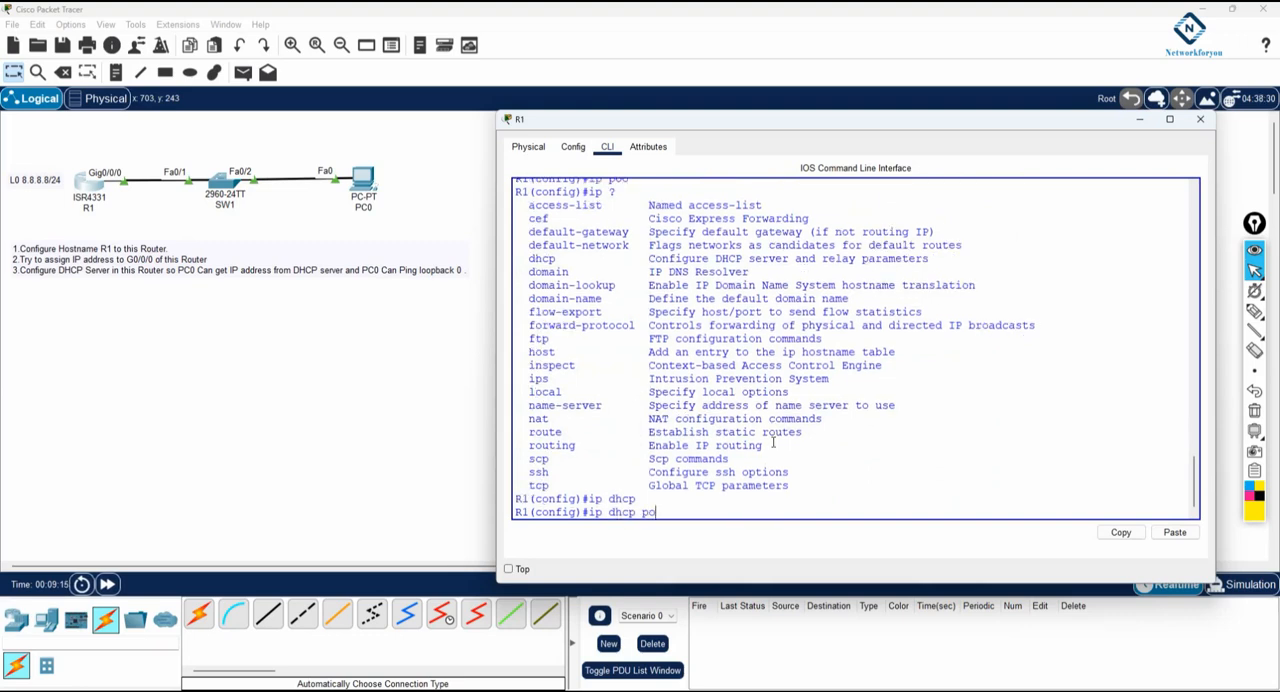
key("Tab")
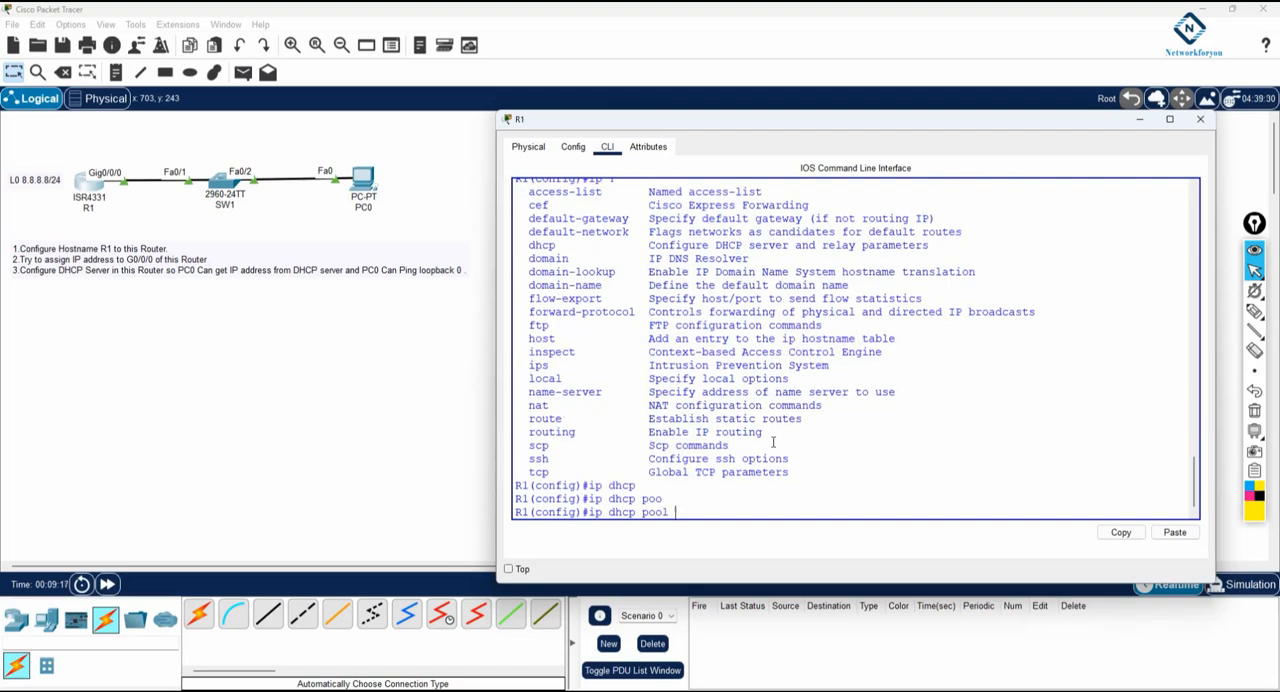
type("abc")
key("Return")
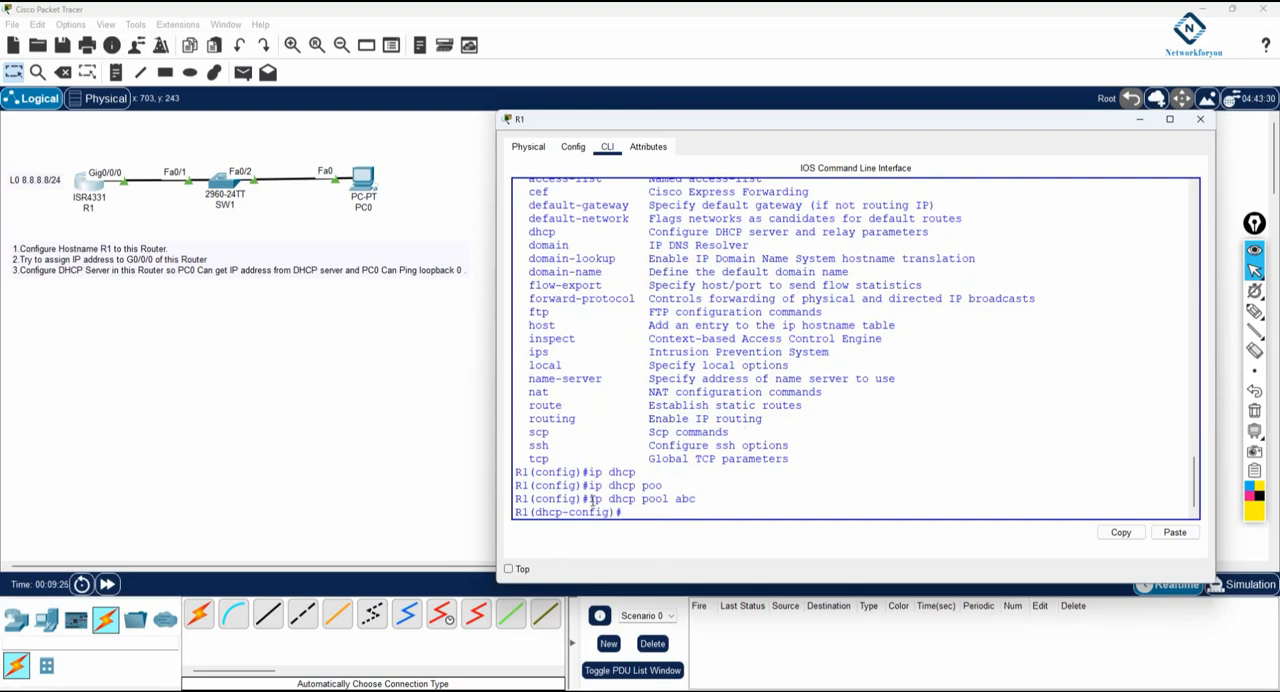
left_click_drag(589, 499, 676, 499)
mouse_move(1254, 311)
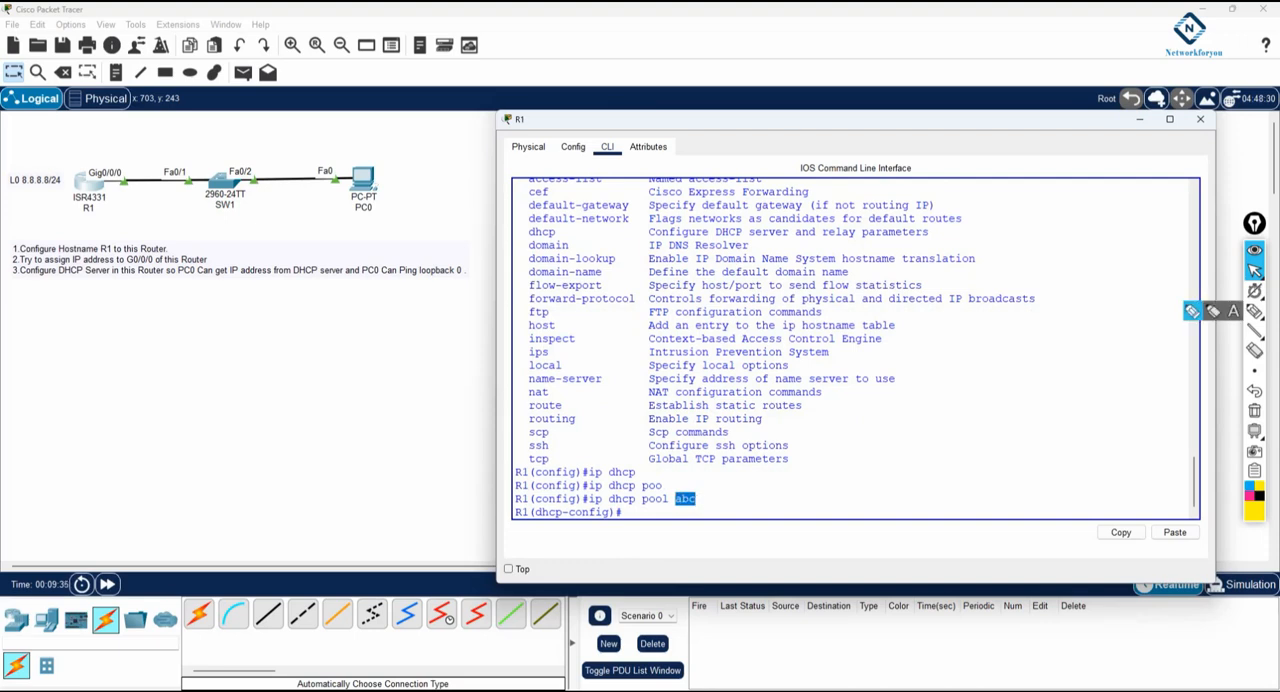
left_click(1254, 271)
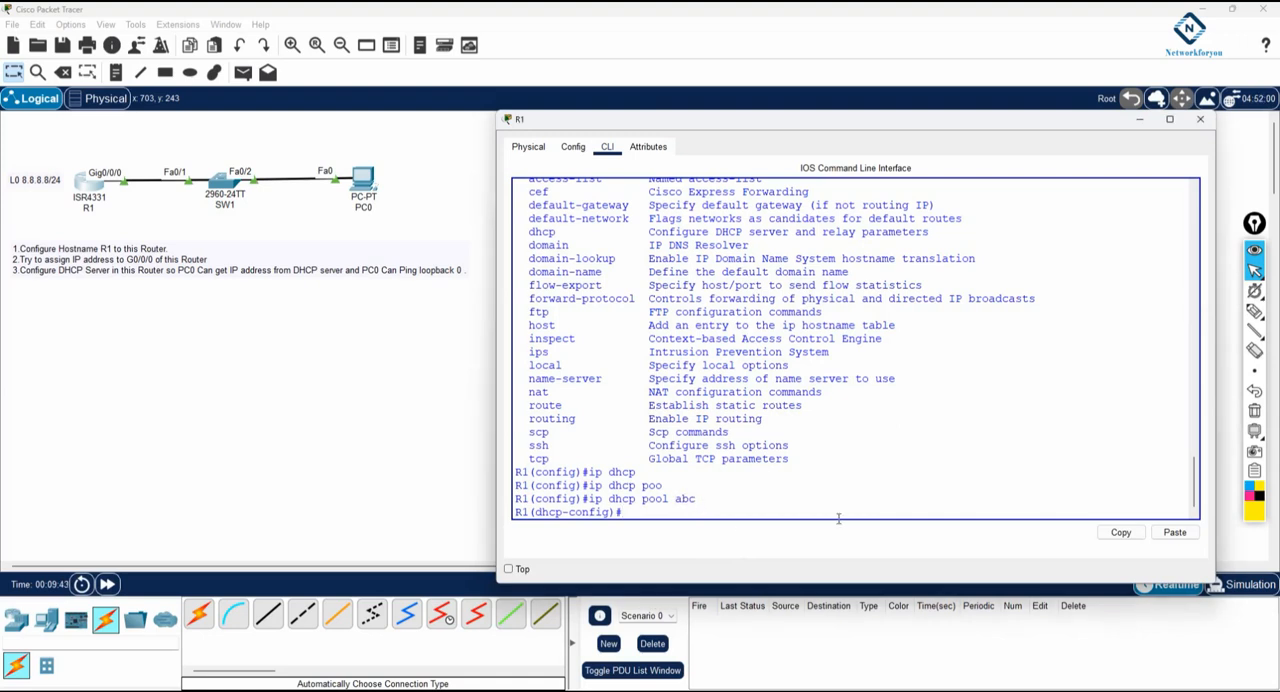
Set the DHCP pool's network to 192.168.1.0 with mask 255.255.255.0, checking the network command's syntax help
type("net")
key("Tab")
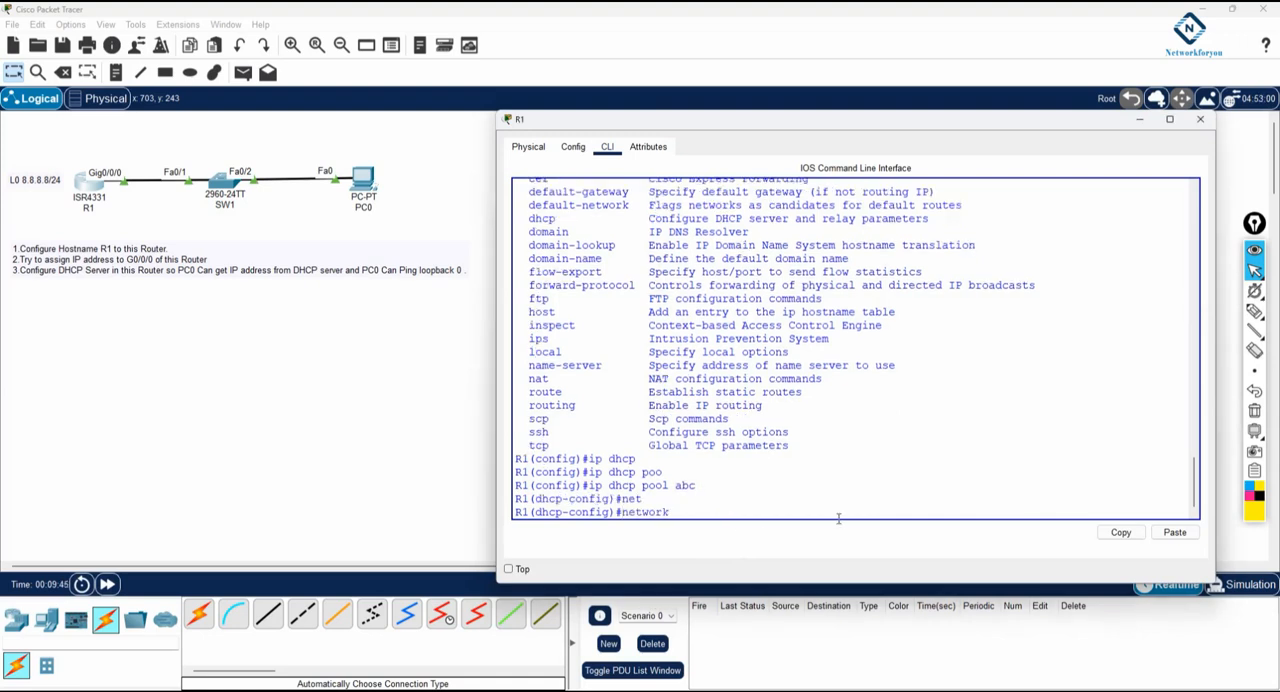
type("?")
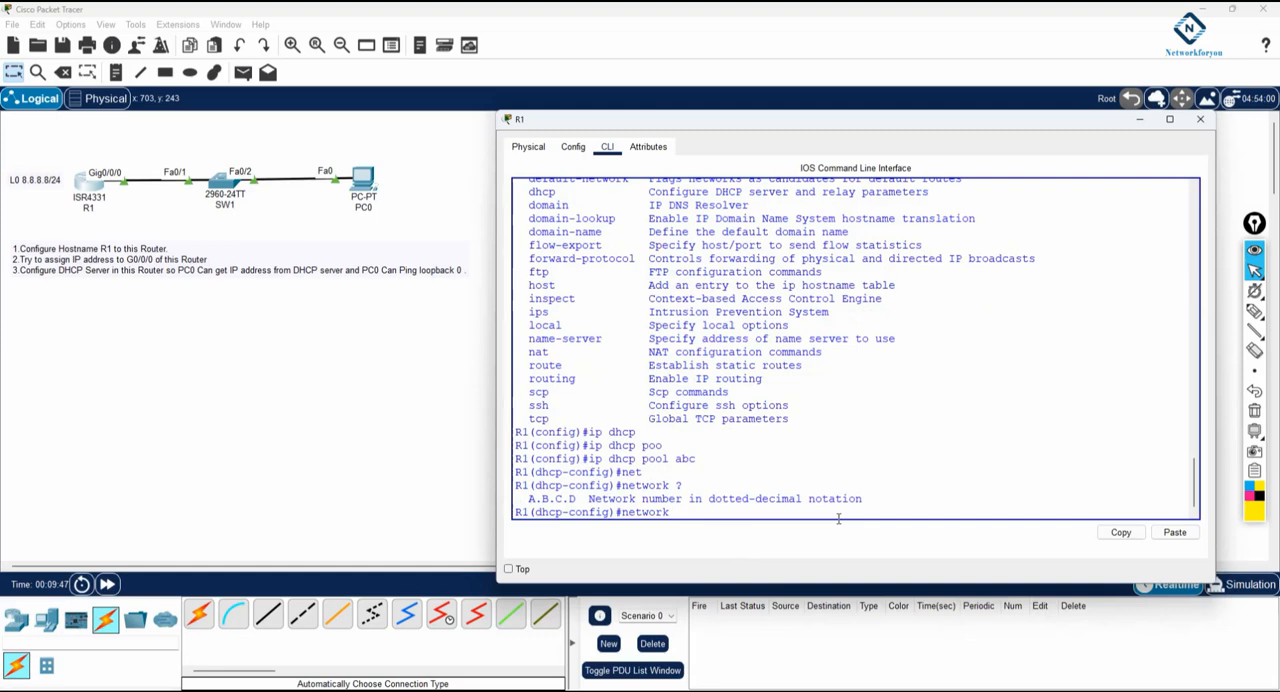
type("192.168.1.0 255.255.255.")
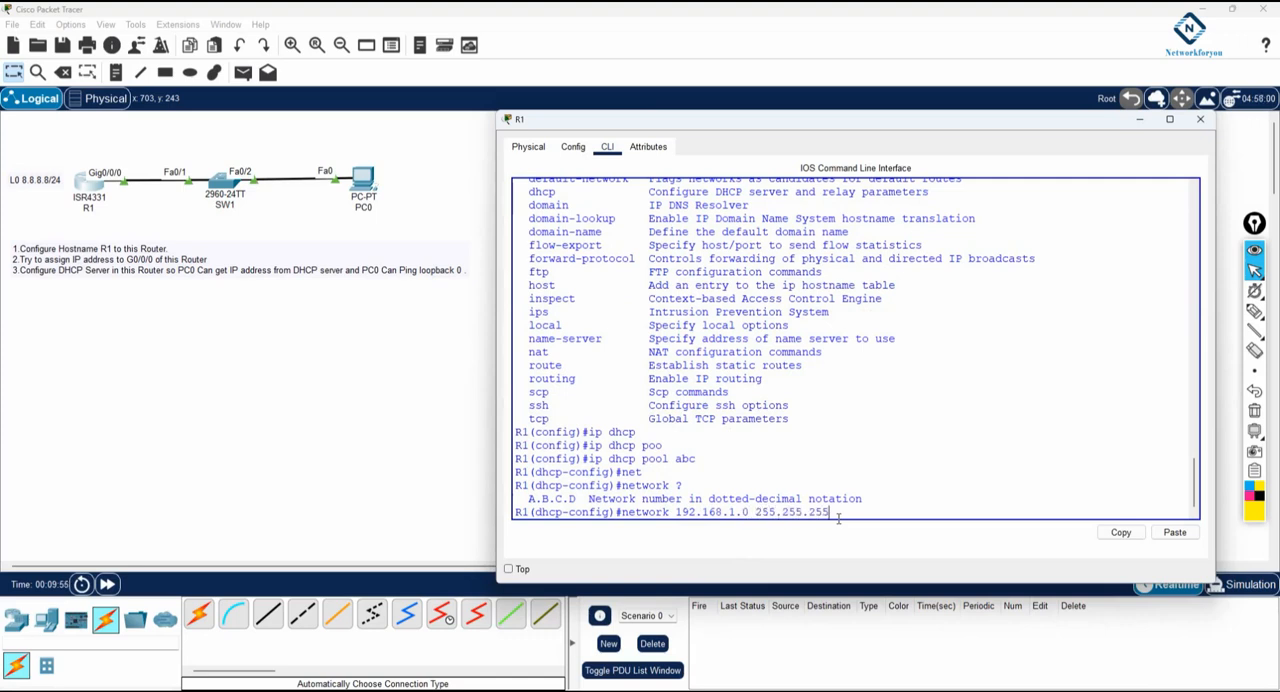
type("0")
key("Return")
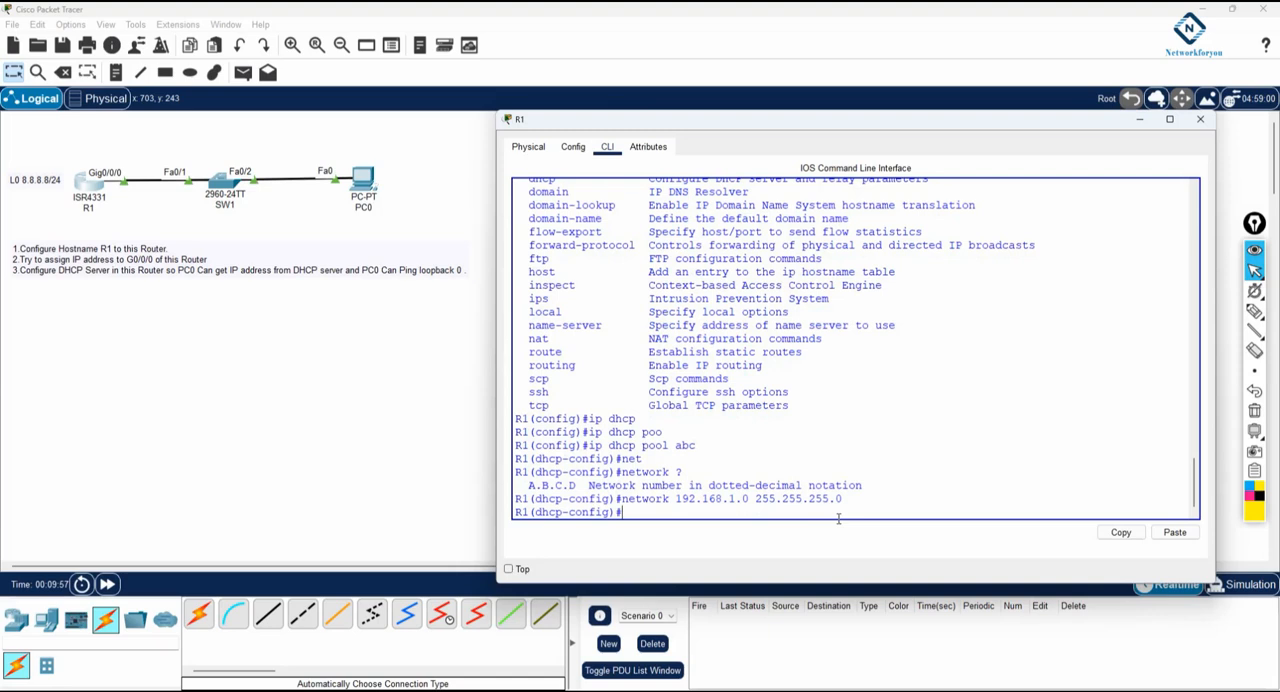
Start a default-router command for the DHCP pool, leaving its address blank
left_click_drag(842, 499, 614, 497)
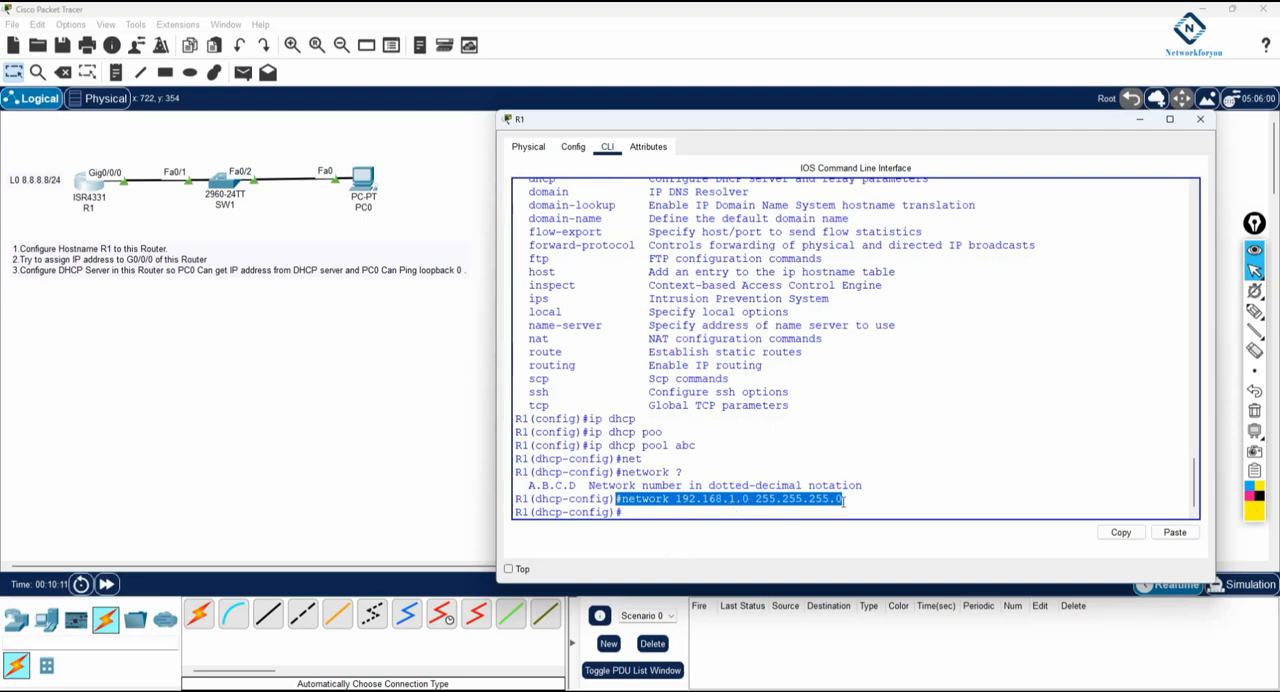
left_click(664, 517)
type("de")
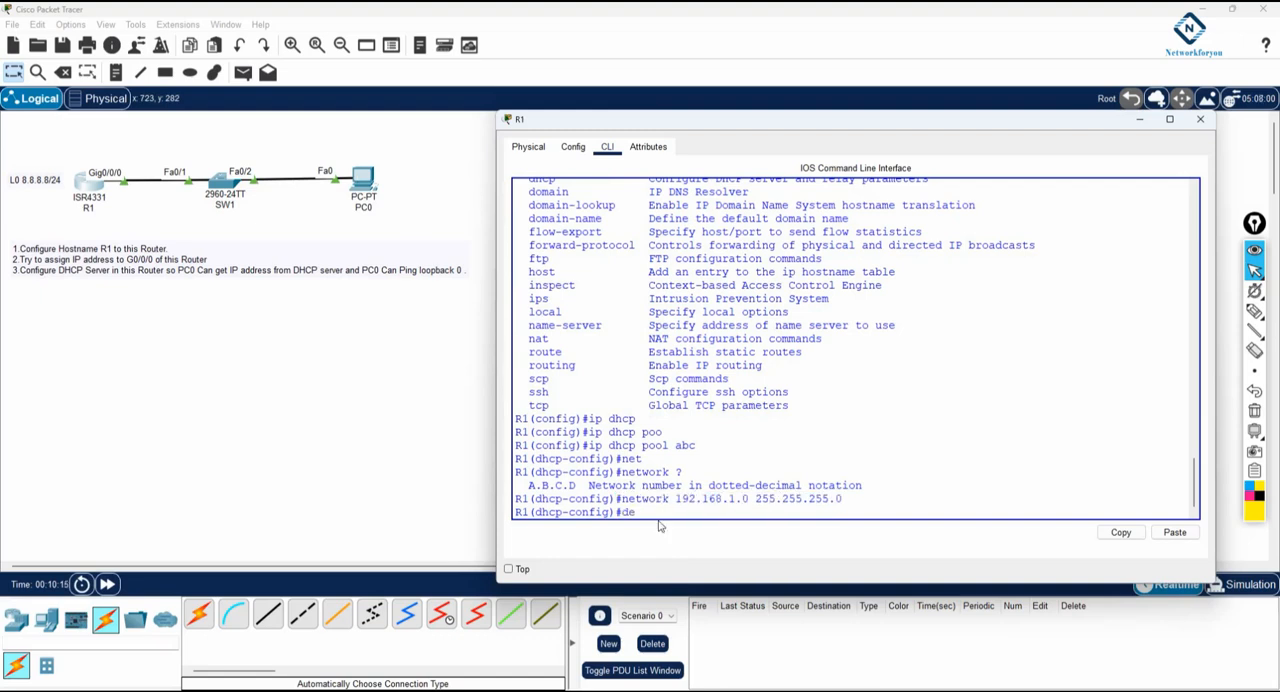
key("Tab")
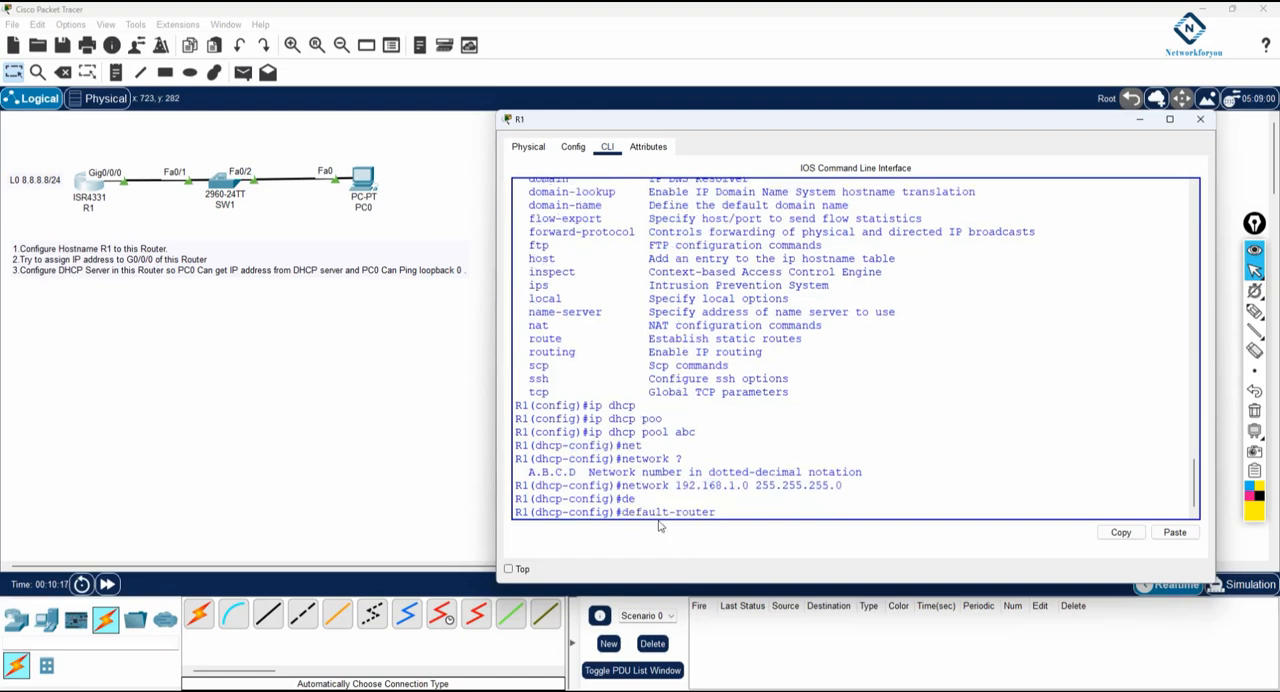
Place a note reading 192.168.1.1/24 beneath R1's Gig0/0/0 link in the topology
left_click(116, 73)
left_click(115, 191)
type("192.168.1.1/24")
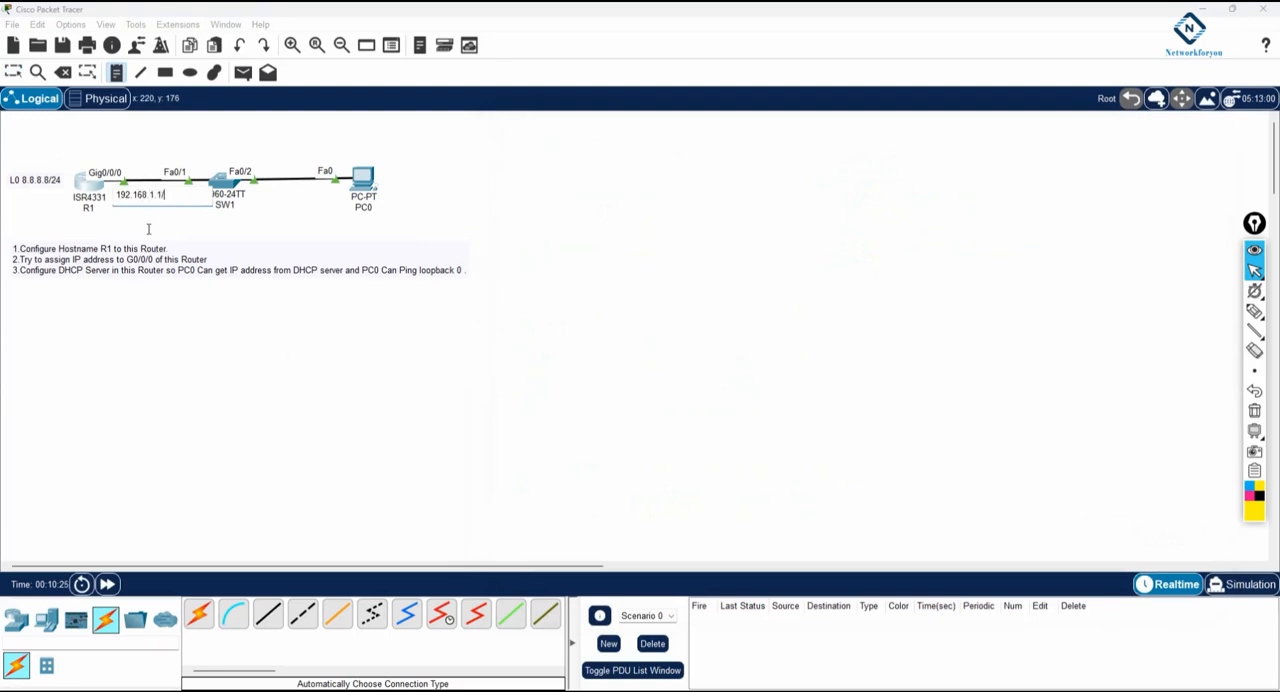
key("Escape")
left_click(137, 202)
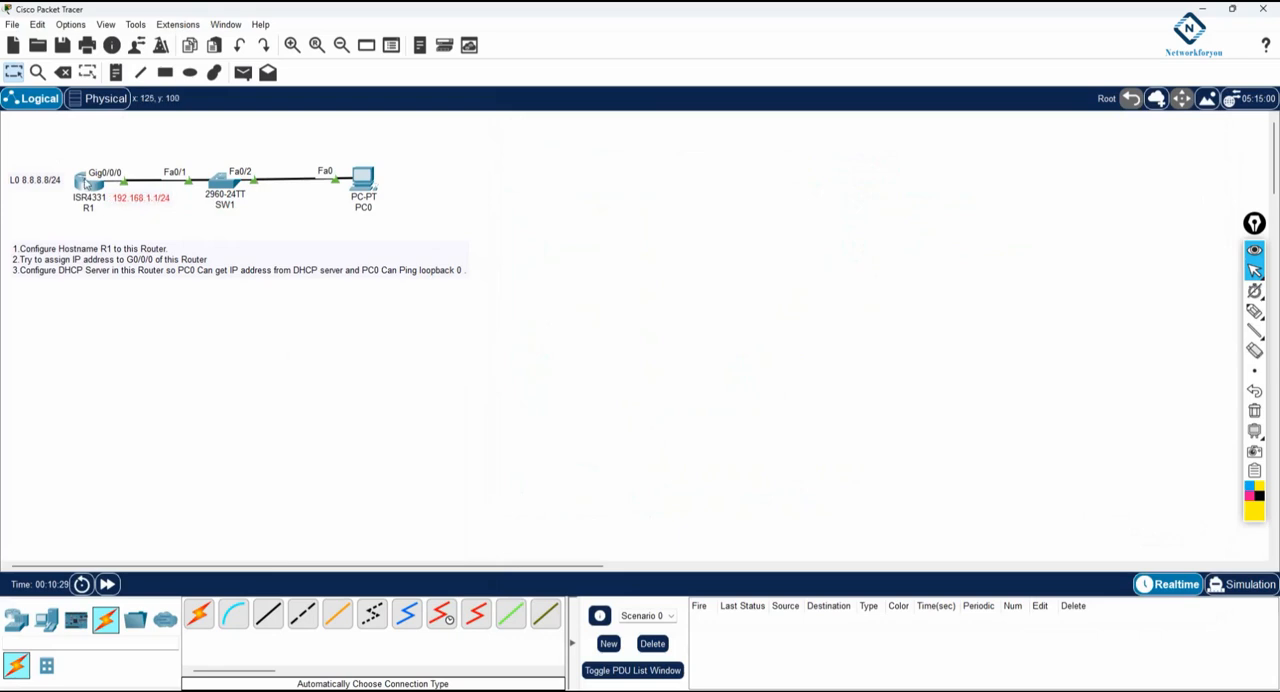
Complete the DHCP pool's default-router command on R1 with the address 192.168.1.1
left_click(88, 184)
type("1")
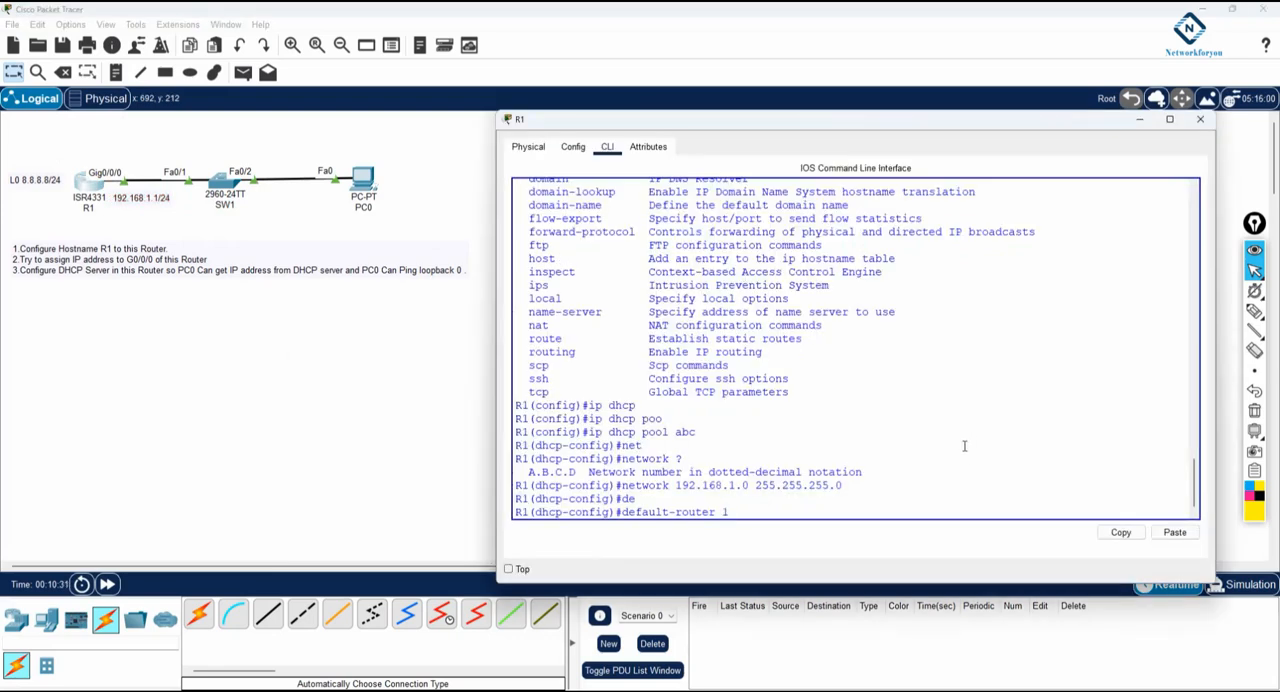
type("92.168.1.1")
key("Return")
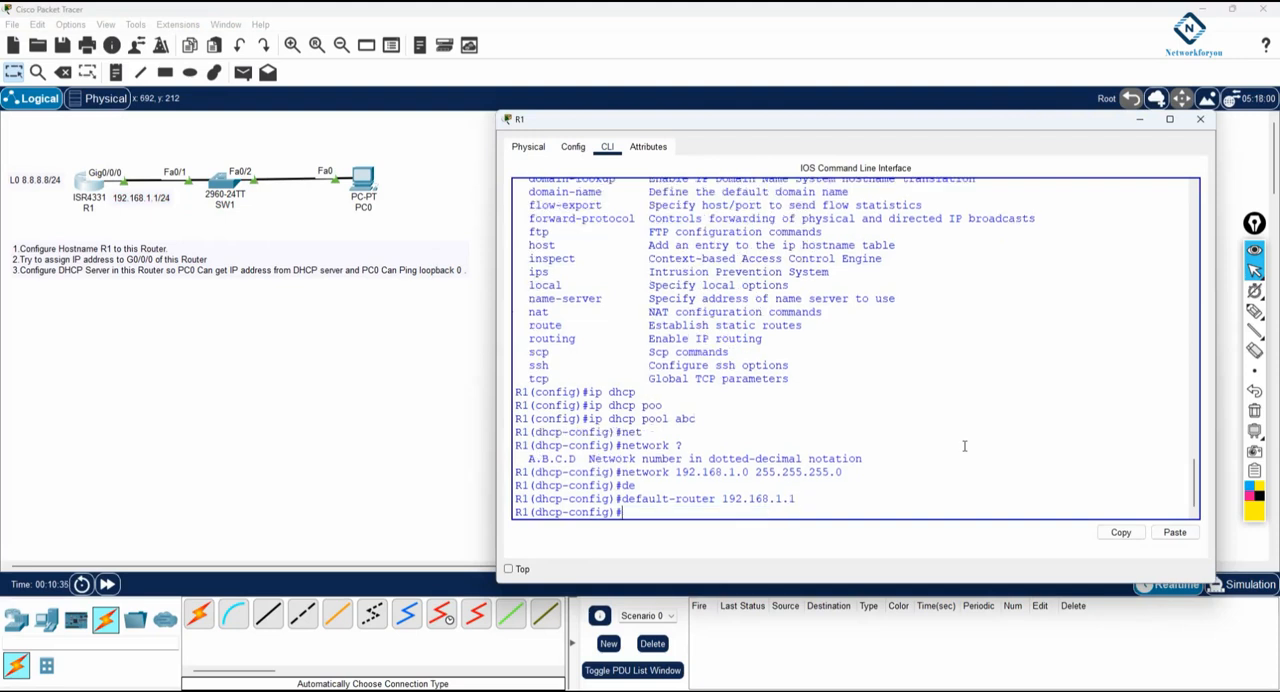
Set the DHCP pool's DNS server to 192.168.1.1 and leave pool configuration mode
type("dns")
key("Tab")
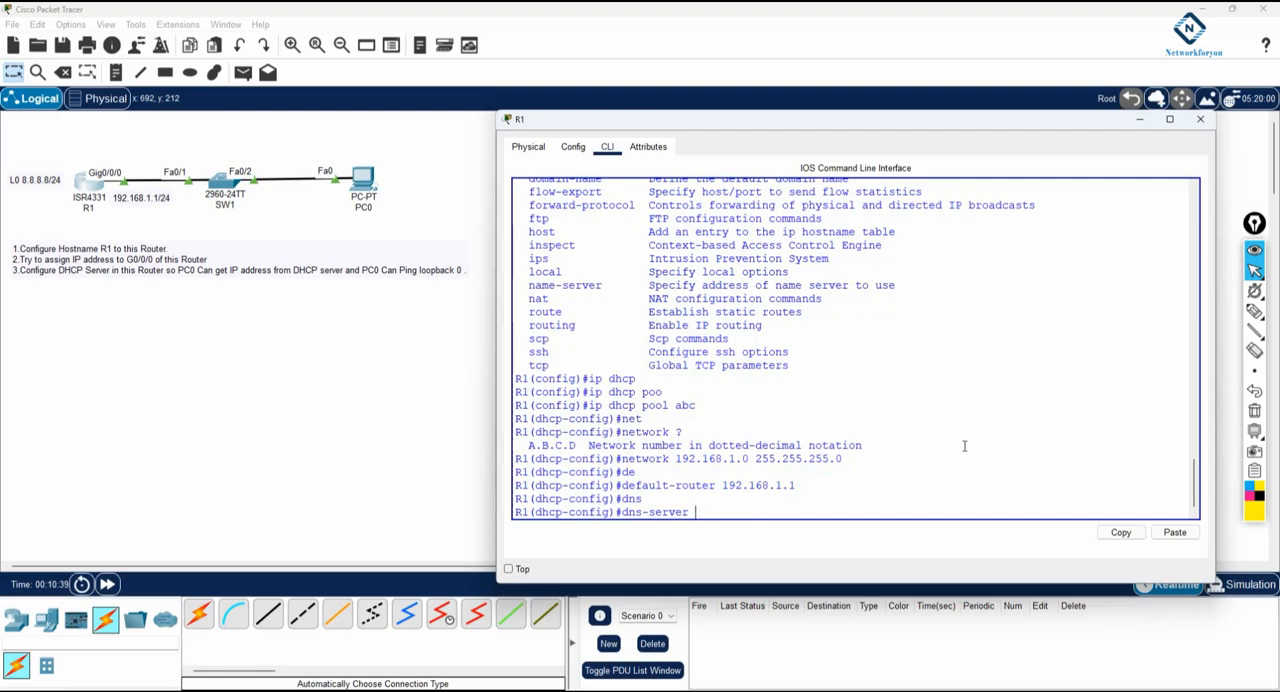
type("92.168.1.1")
key("Return")
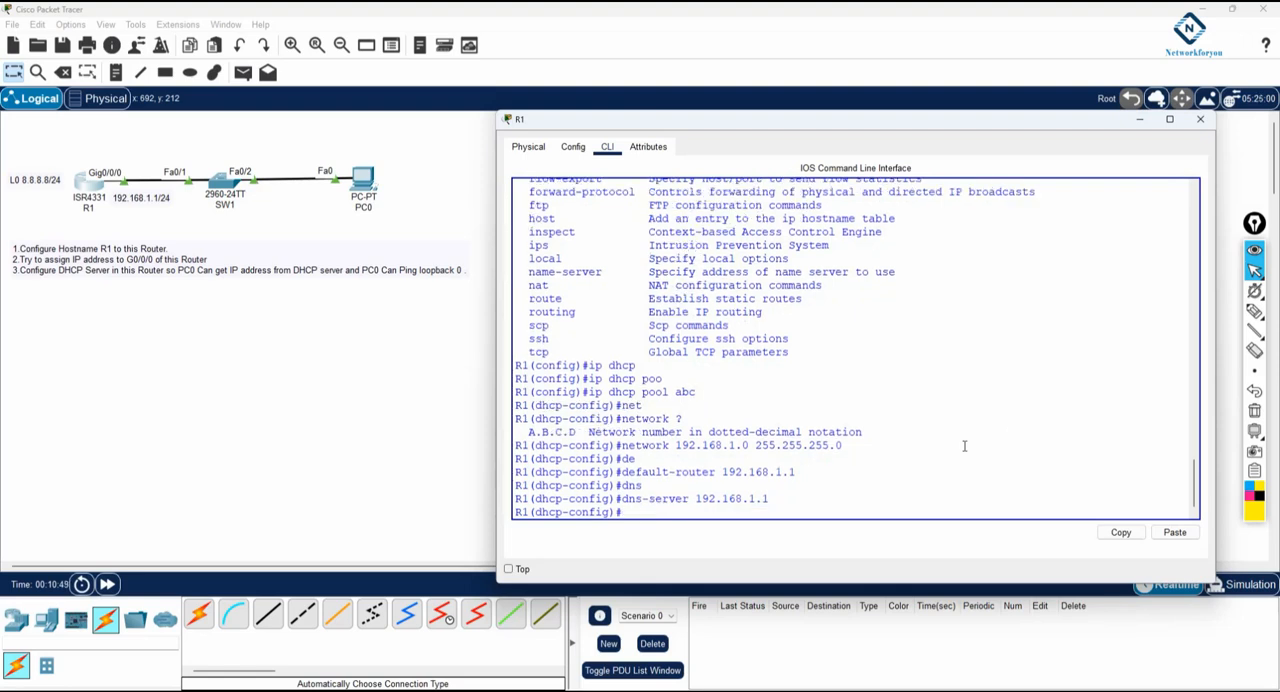
type("exit")
key("Return")
key("Return")
key("Return")
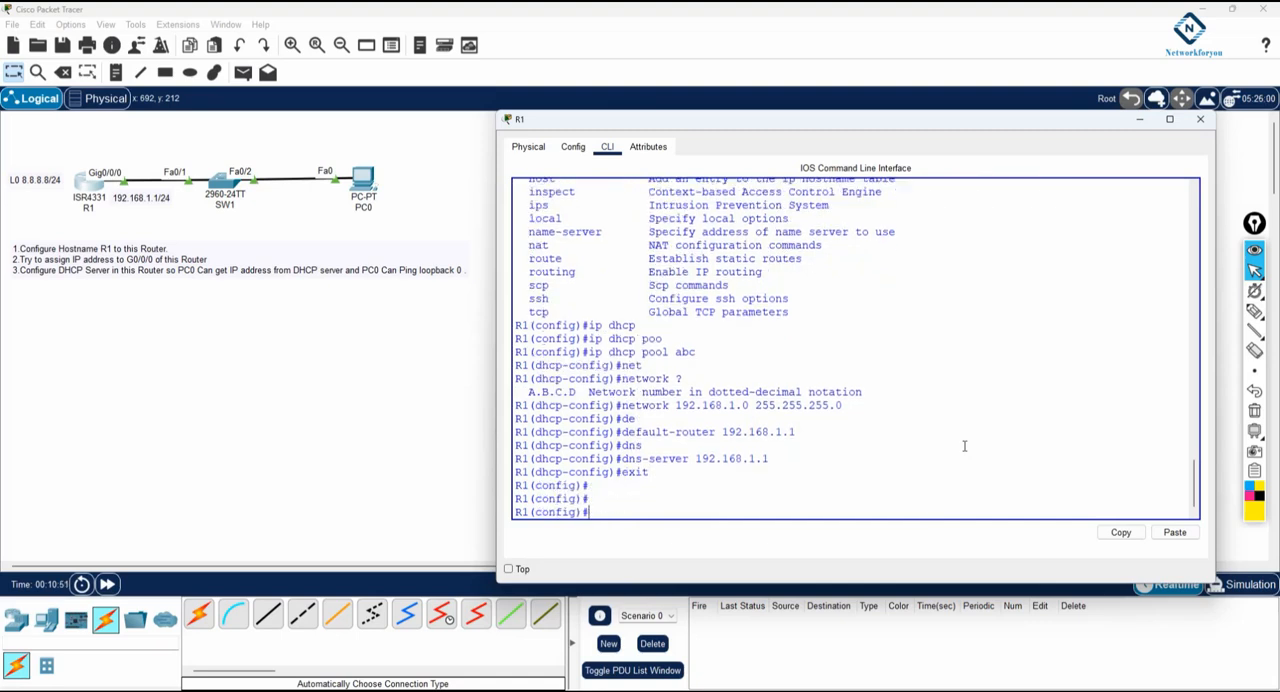
Return R1 to privileged mode and display its running configuration as far as the DHCP pool section
type("exit")
key("Return")
key("Return")
type("sh")
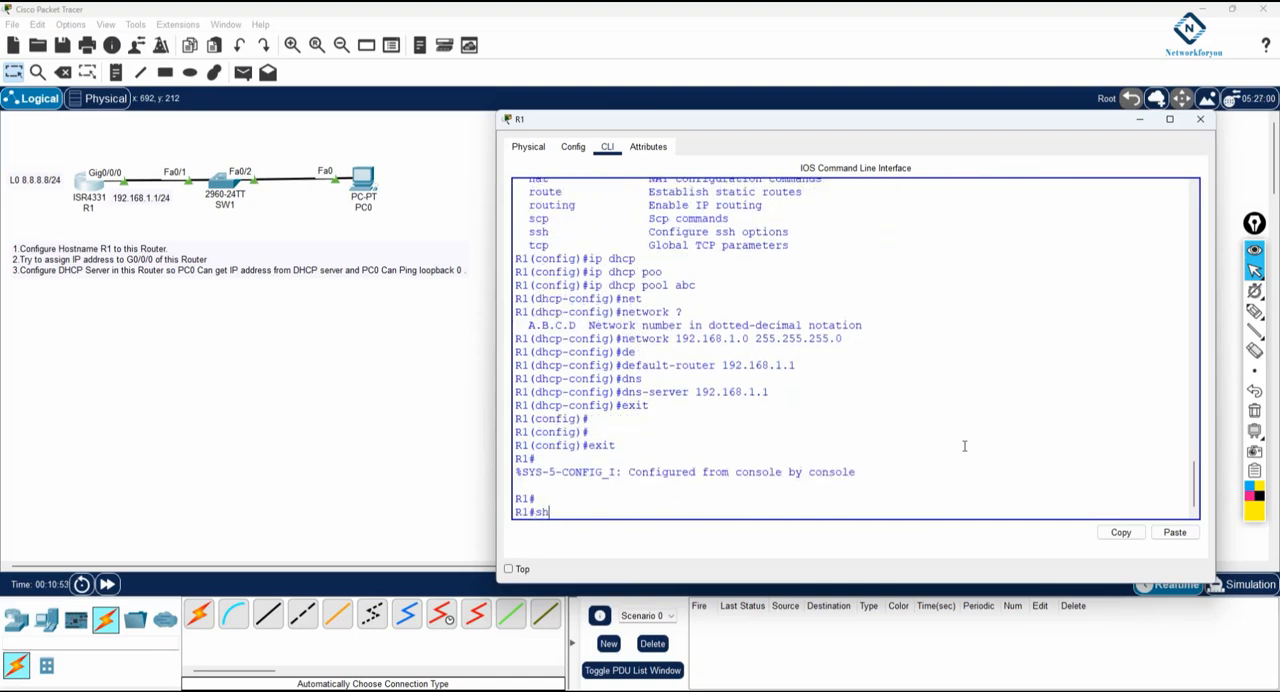
type(" run")
key("Return")
key("Return")
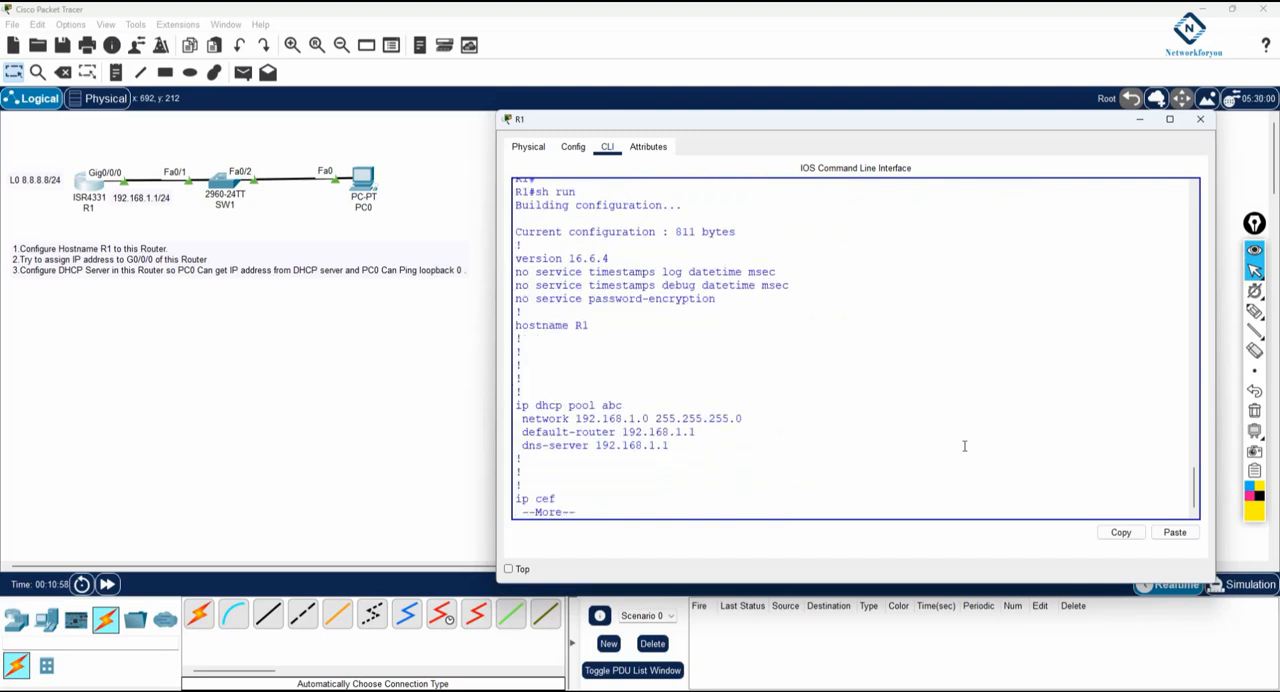
Examine pool abc's network, default-router and dns-server lines in the running configuration, and quit the listing
left_click_drag(670, 446, 516, 405)
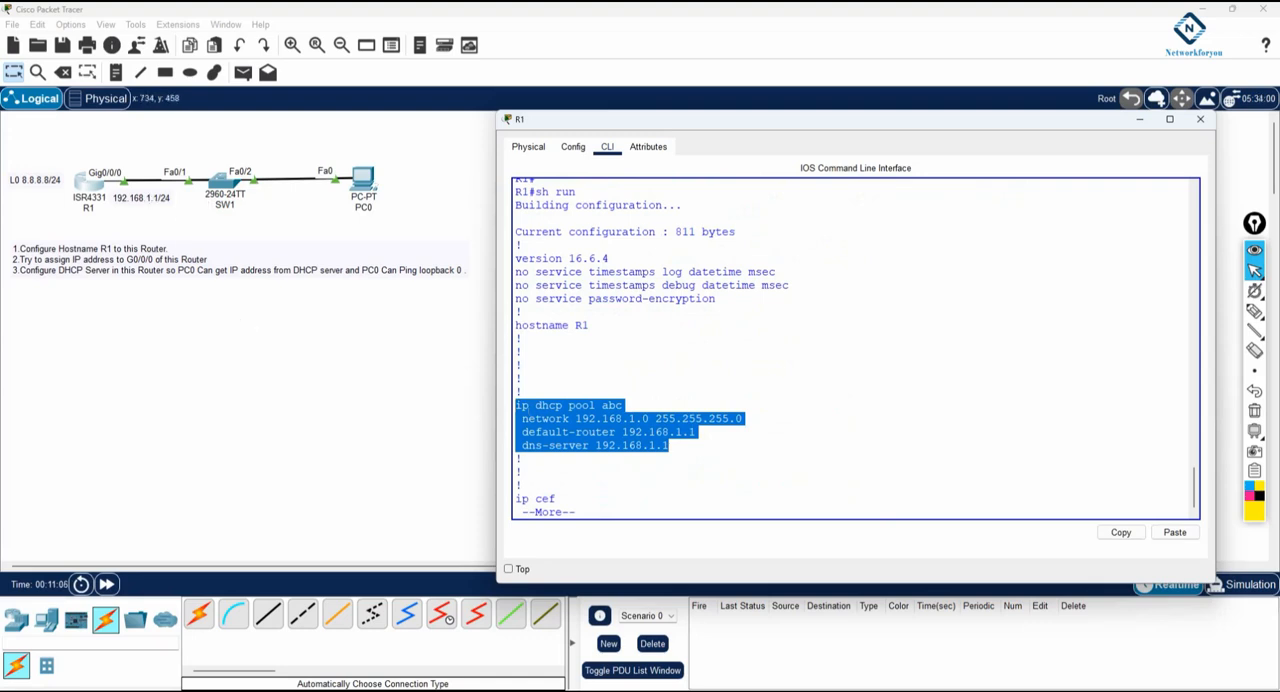
left_click(527, 406)
left_click_drag(517, 404, 601, 405)
left_click_drag(521, 419, 578, 419)
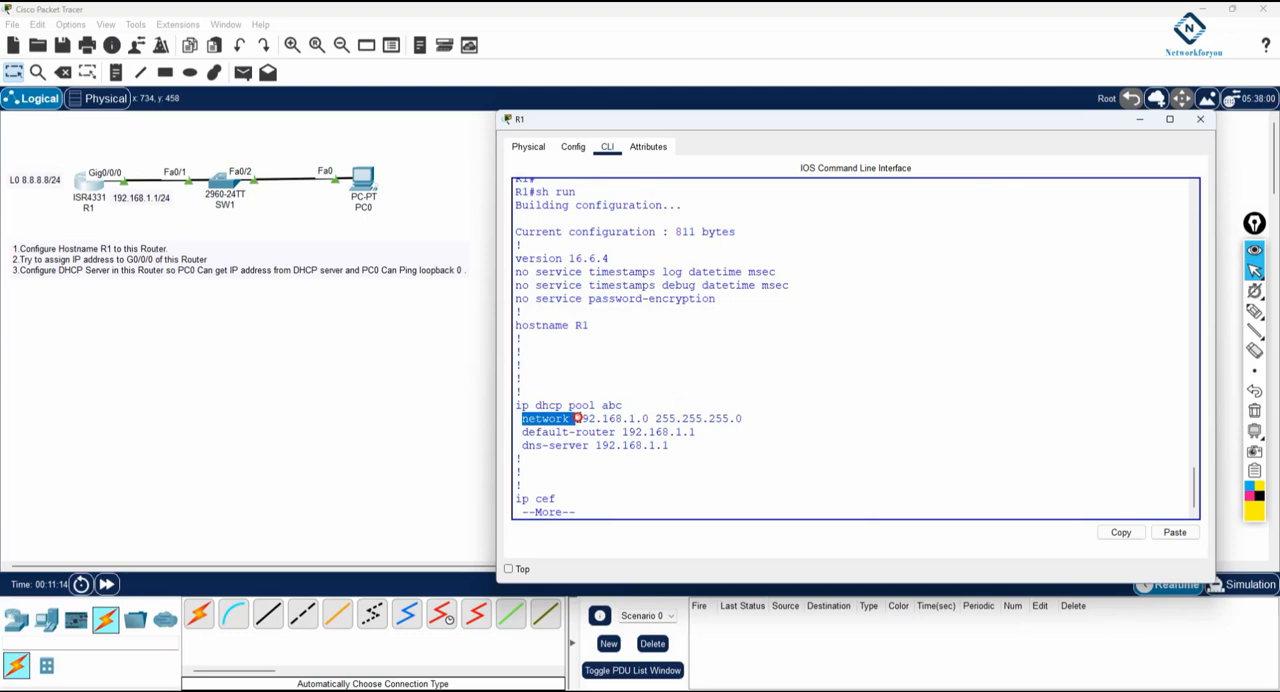
left_click(582, 419)
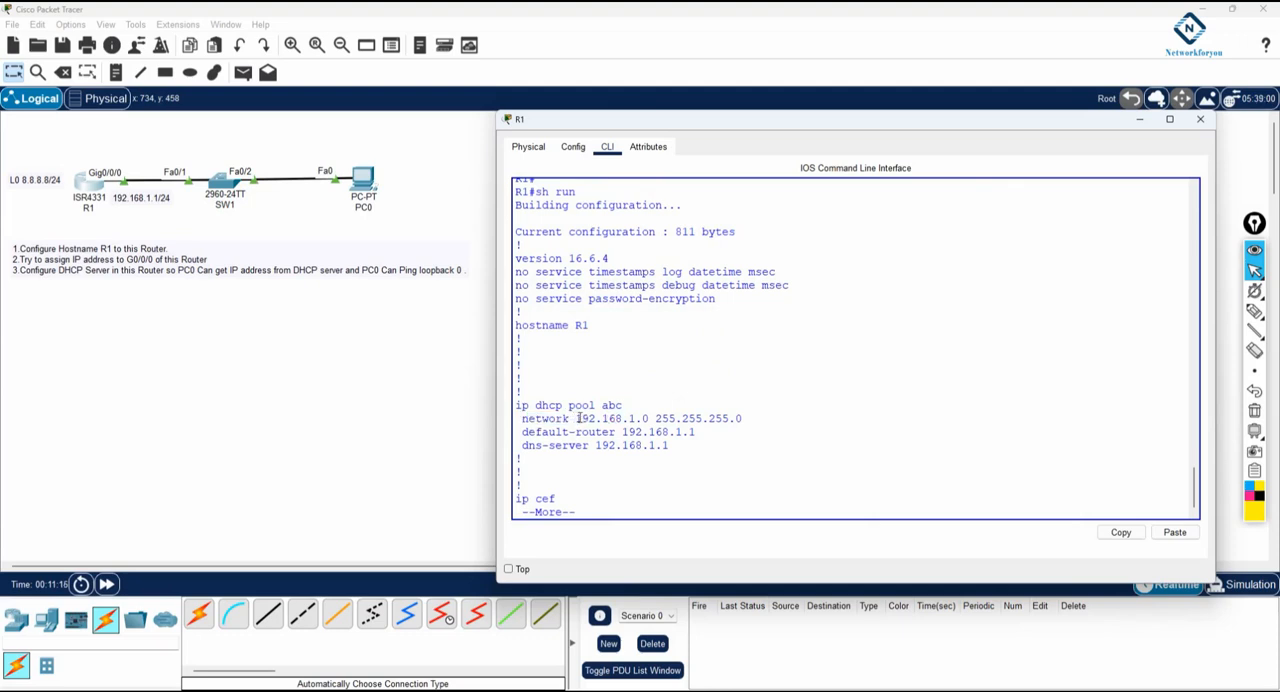
left_click_drag(576, 419, 648, 419)
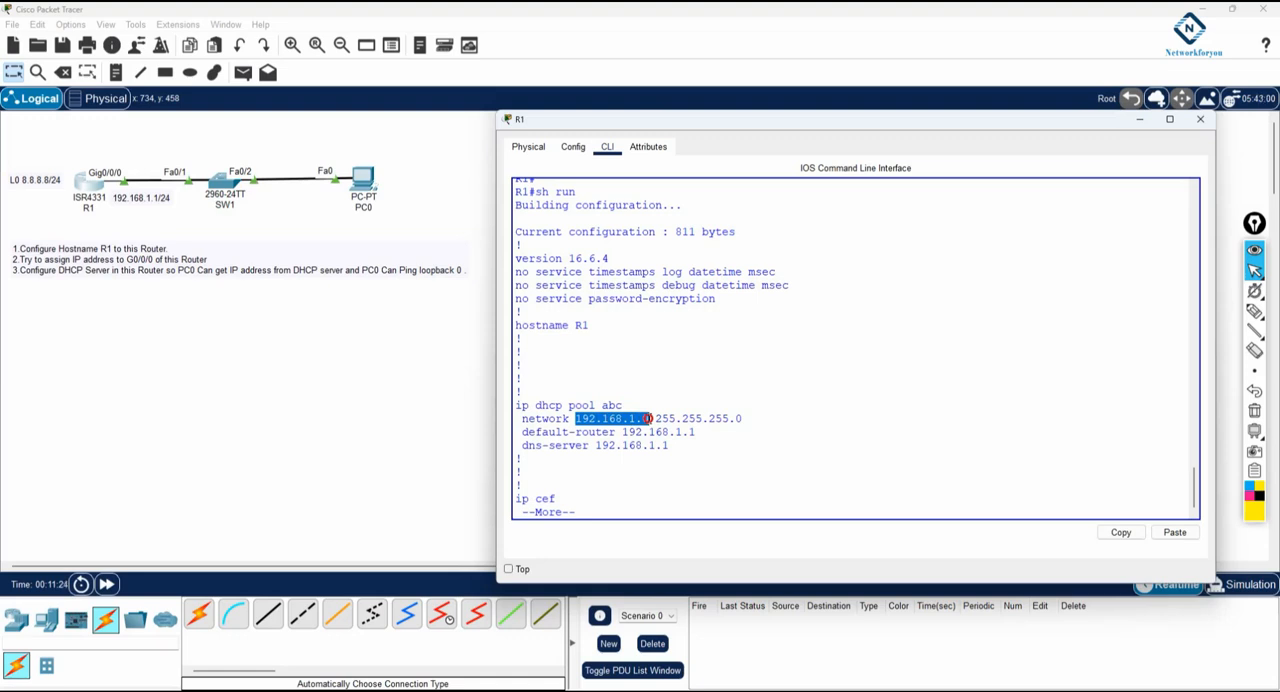
left_click_drag(648, 419, 756, 419)
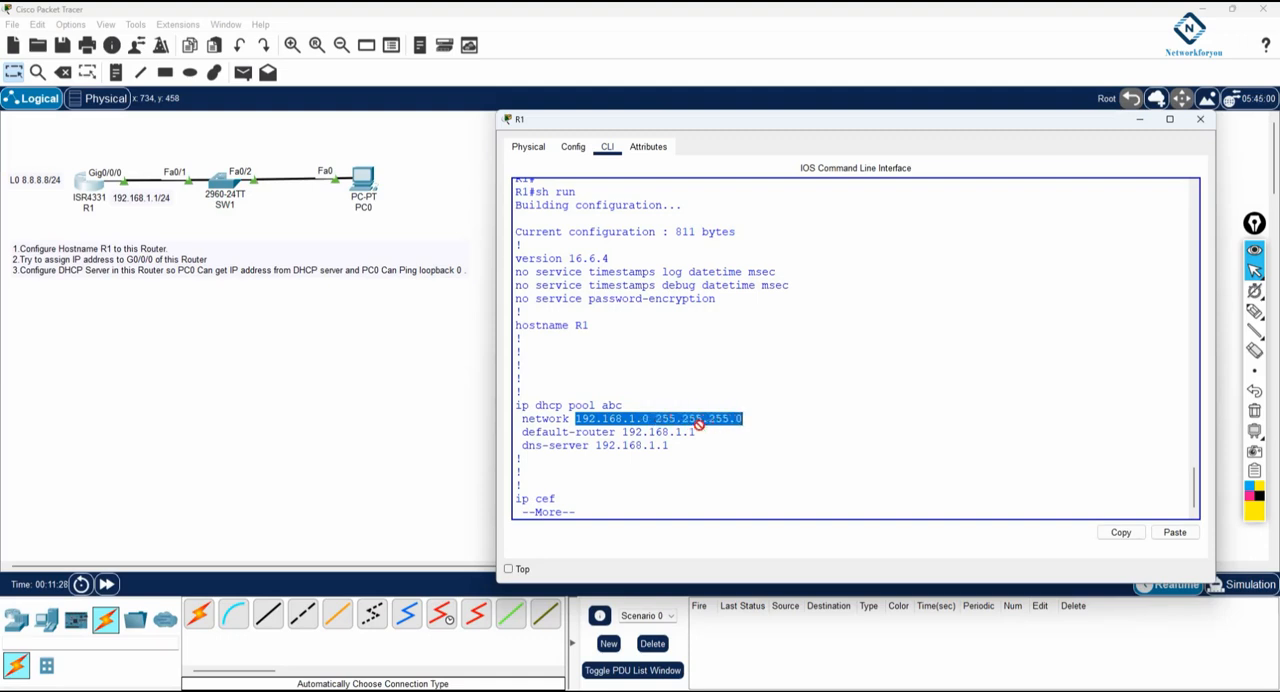
mouse_move(526, 432)
left_mouse_down()
mouse_move(697, 432)
mouse_move(521, 432)
left_mouse_up()
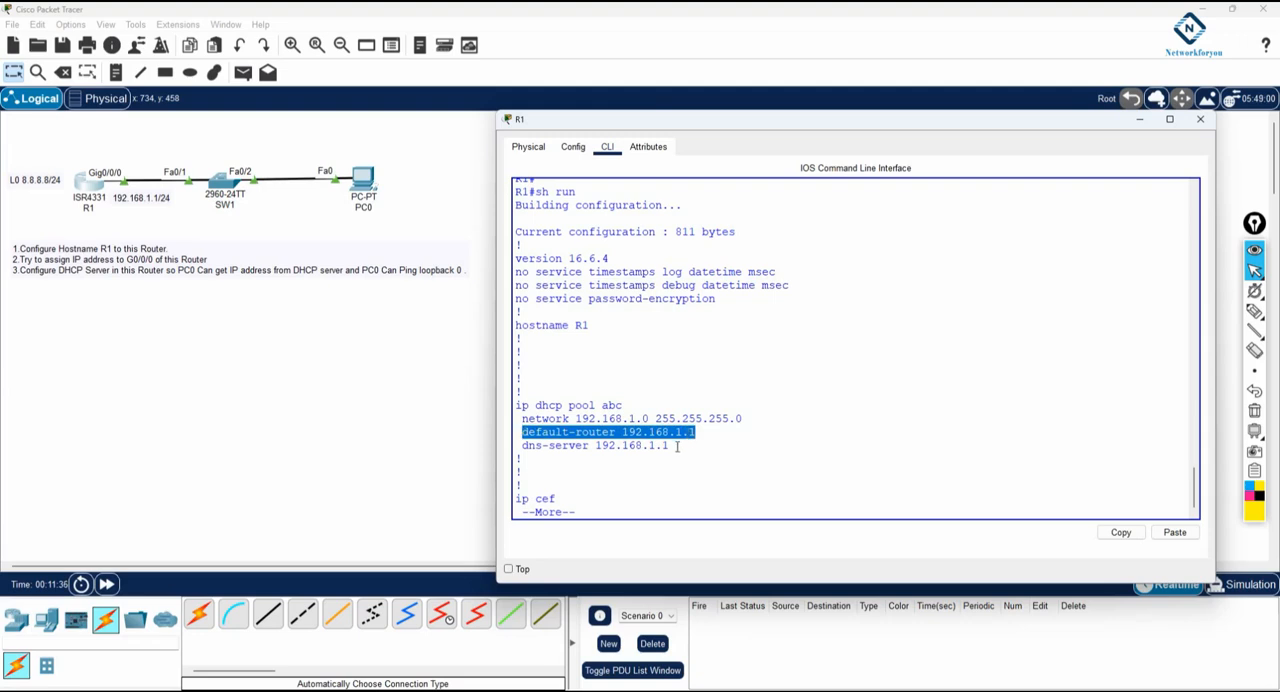
left_click_drag(678, 447, 516, 446)
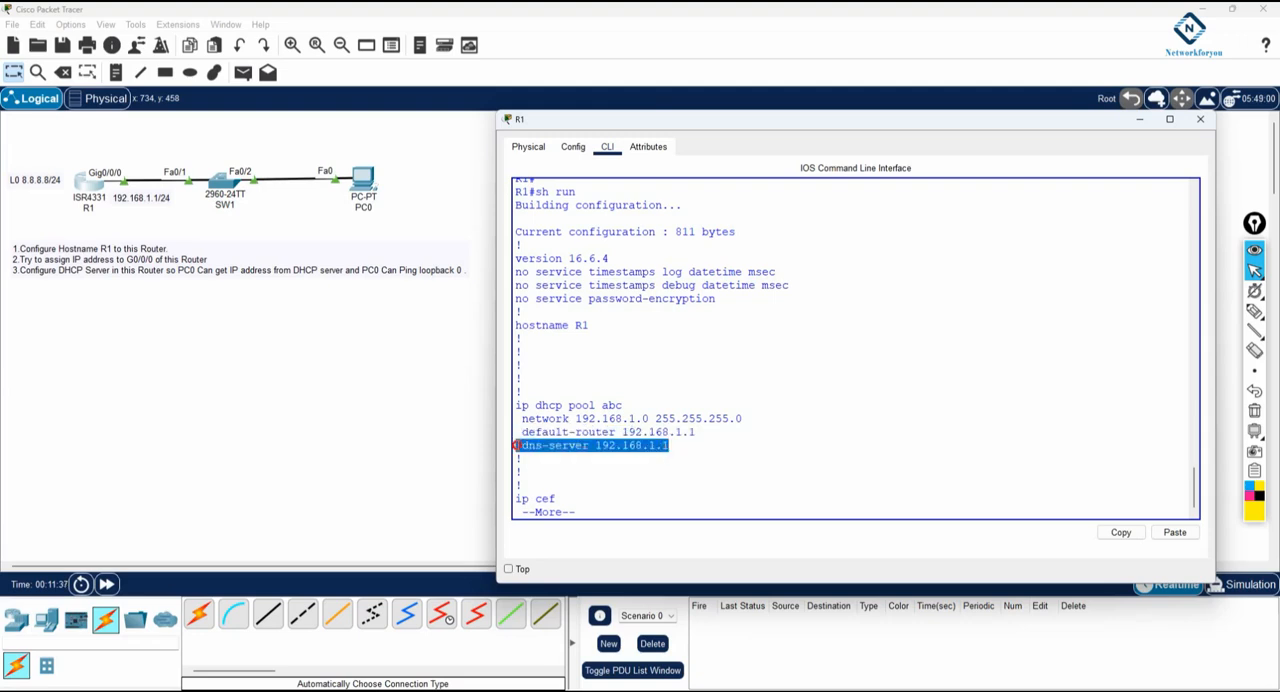
left_click(617, 444)
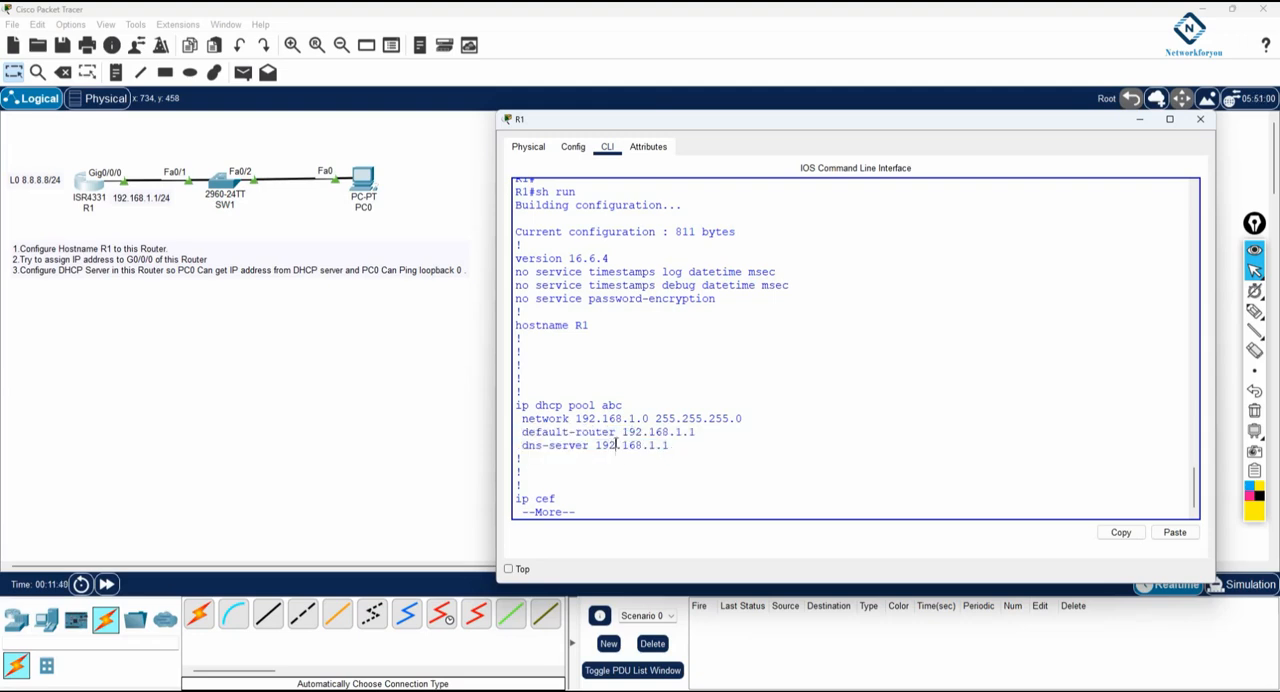
type("x")
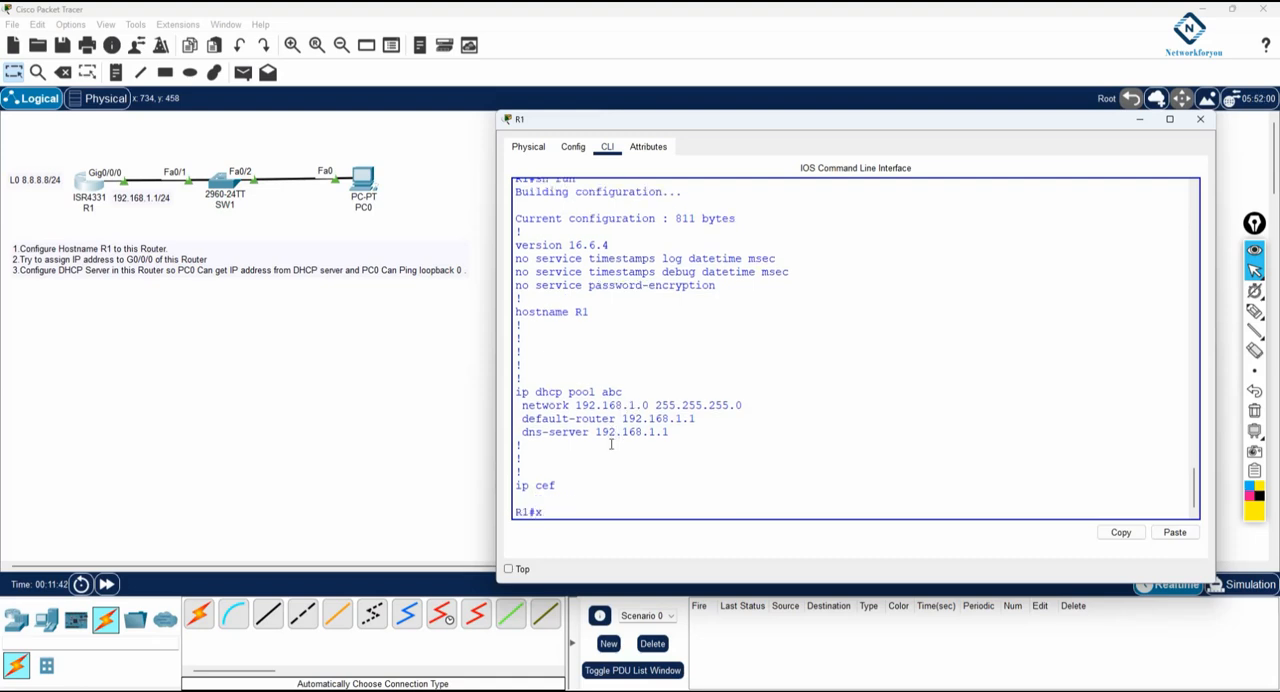
type("config t")
In R1's global configuration, exclude addresses 192.168.1.1 through 192.168.1.10 from DHCP assignment
key("Return")
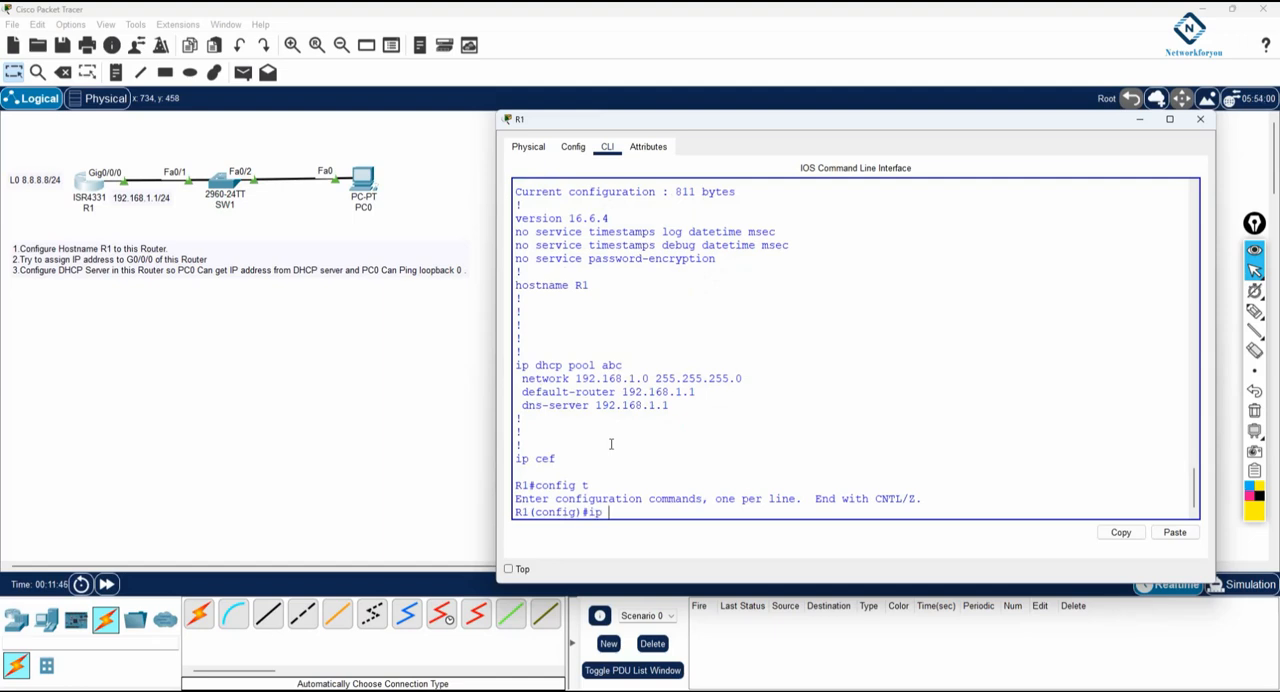
type("ip exc")
key("Tab")
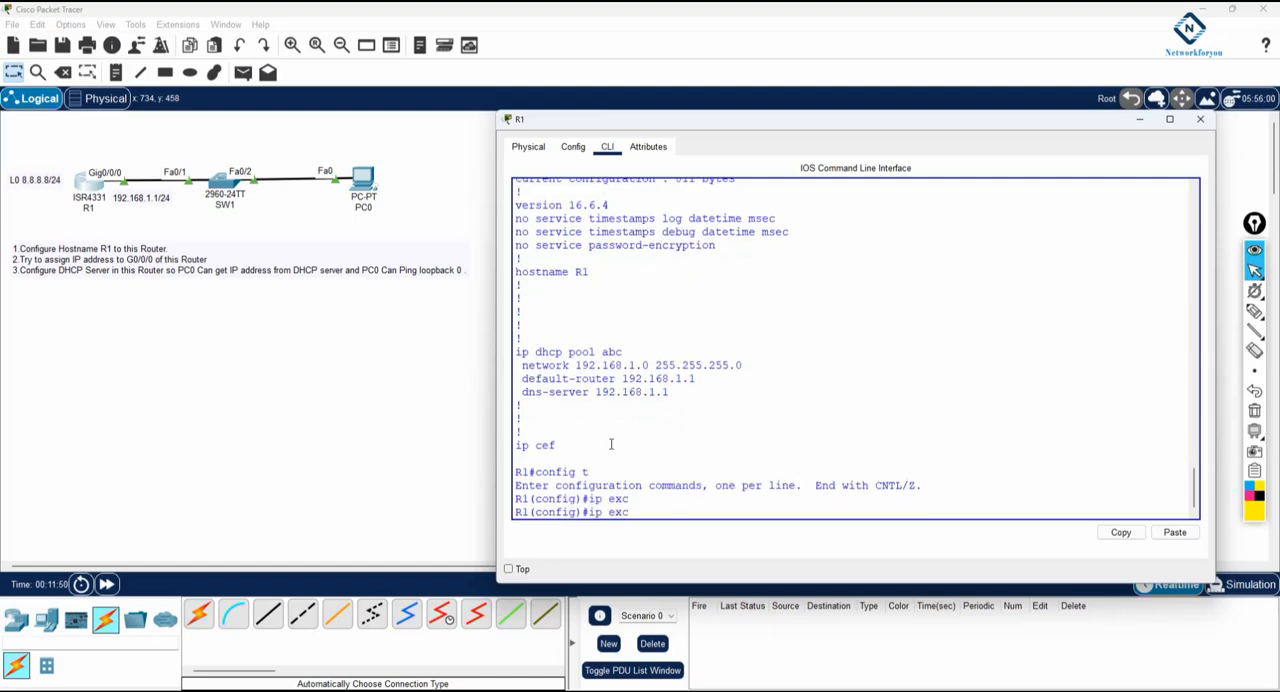
key("BackSpace")
type("dh")
key("Tab")
type("e")
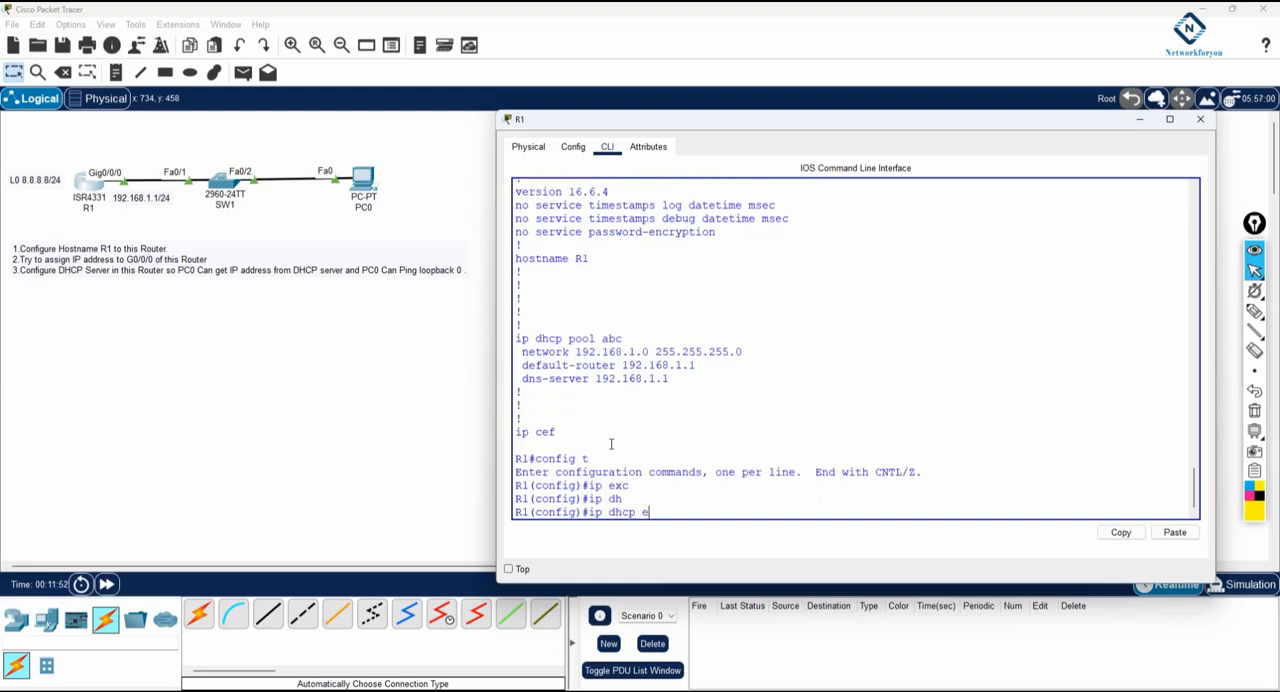
type("x")
key("Tab")
type("192.168.1.1 192.168.1.10")
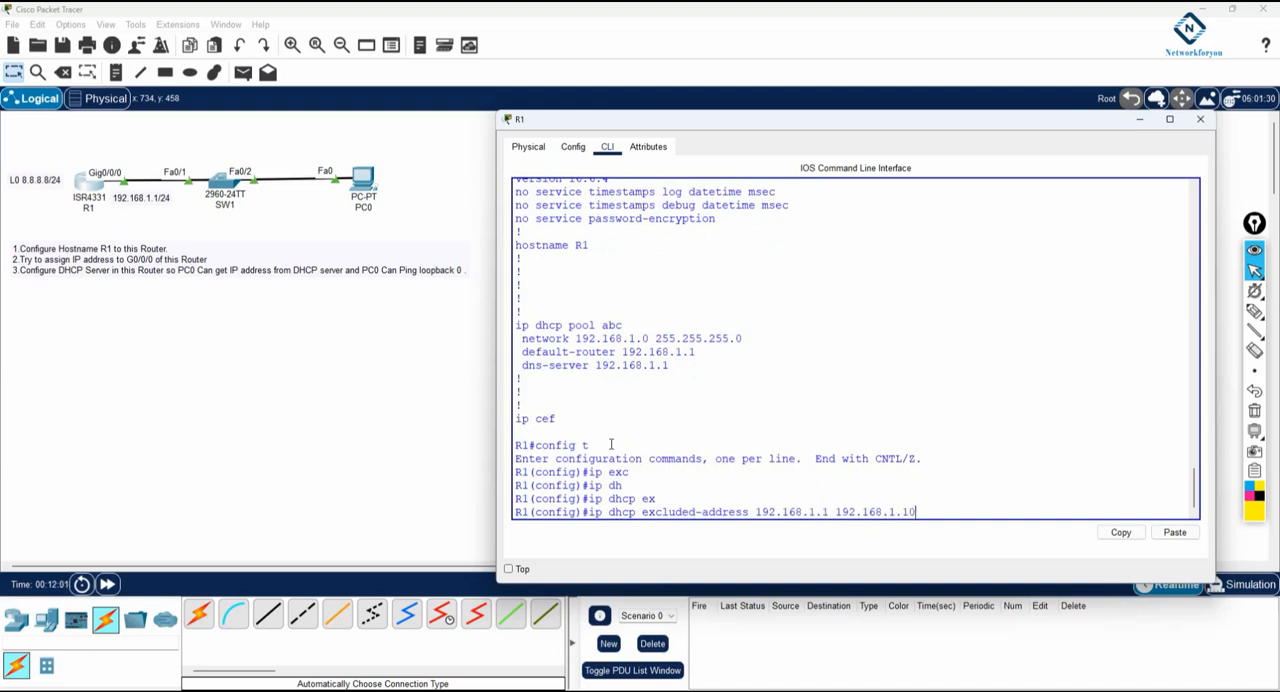
key("Return")
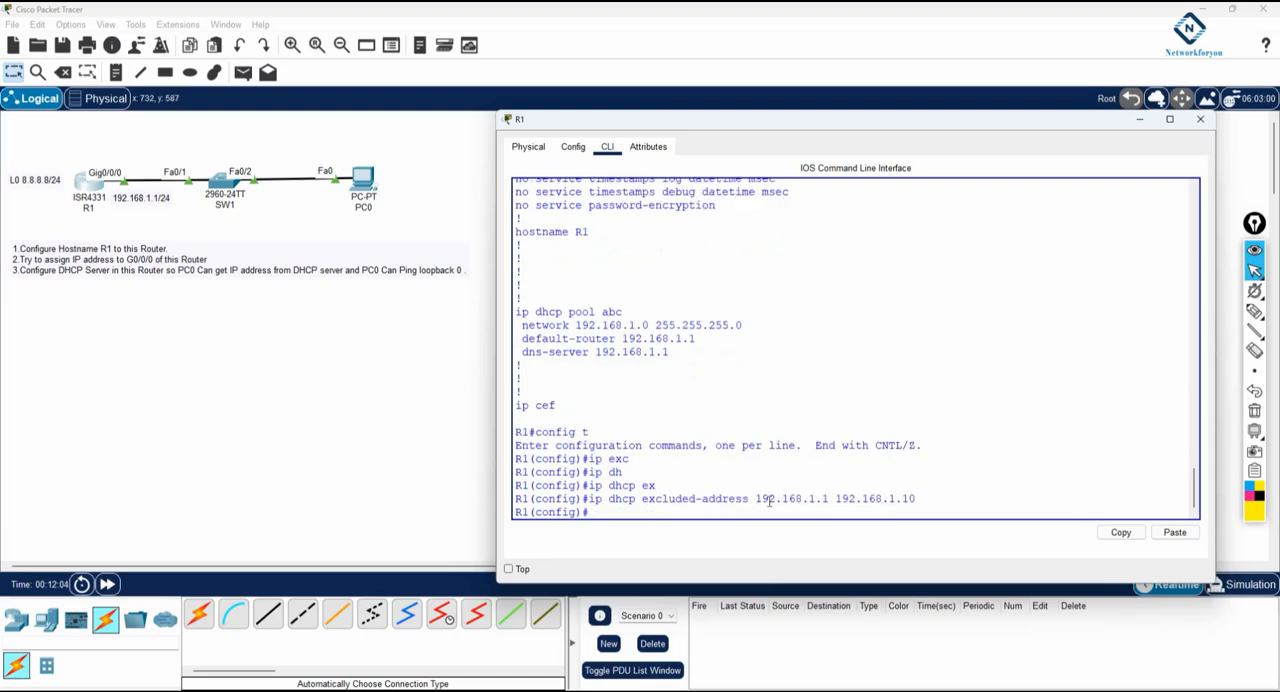
Review the excluded address range and save R1's configuration from privileged mode with wr
left_click_drag(755, 498, 898, 506)
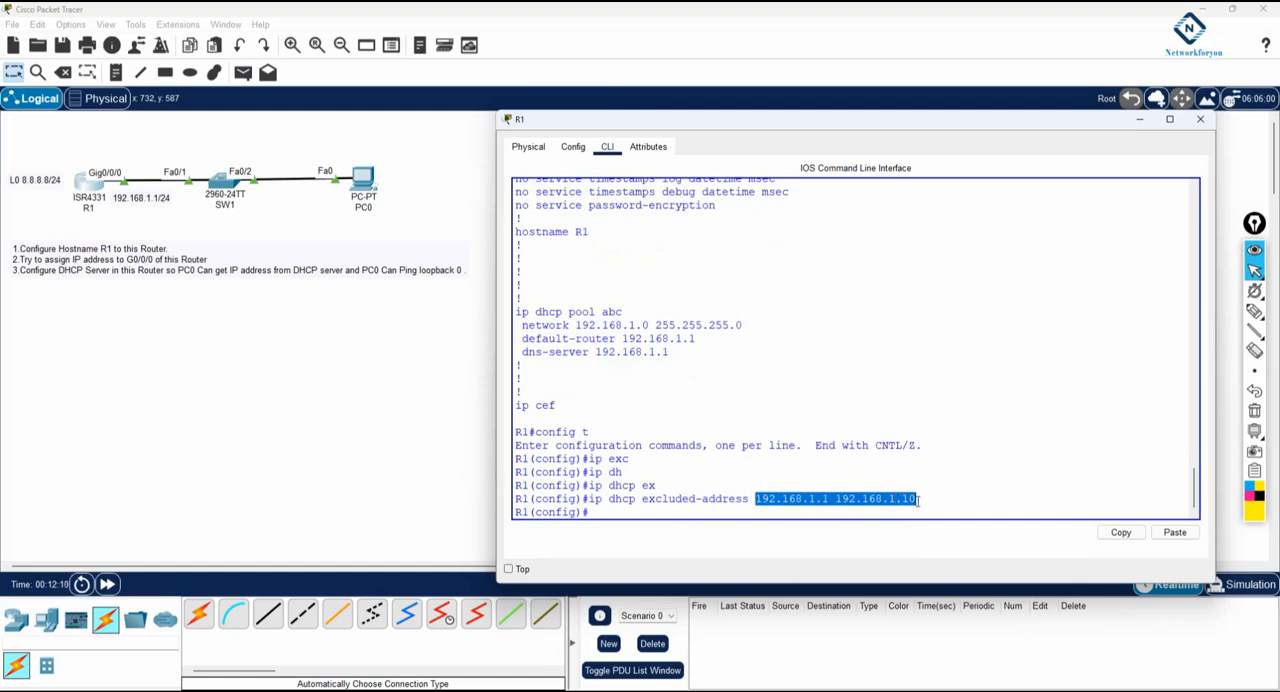
left_click_drag(918, 499, 587, 500)
left_click_drag(829, 499, 758, 505)
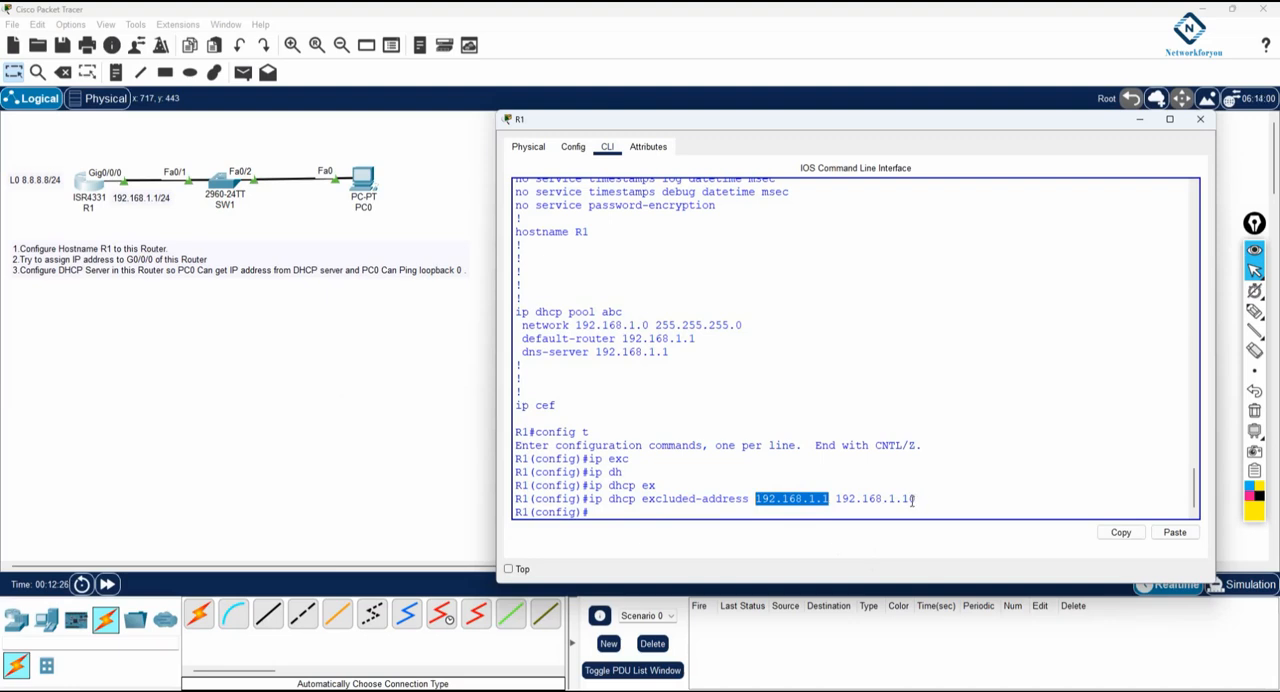
left_click(819, 457)
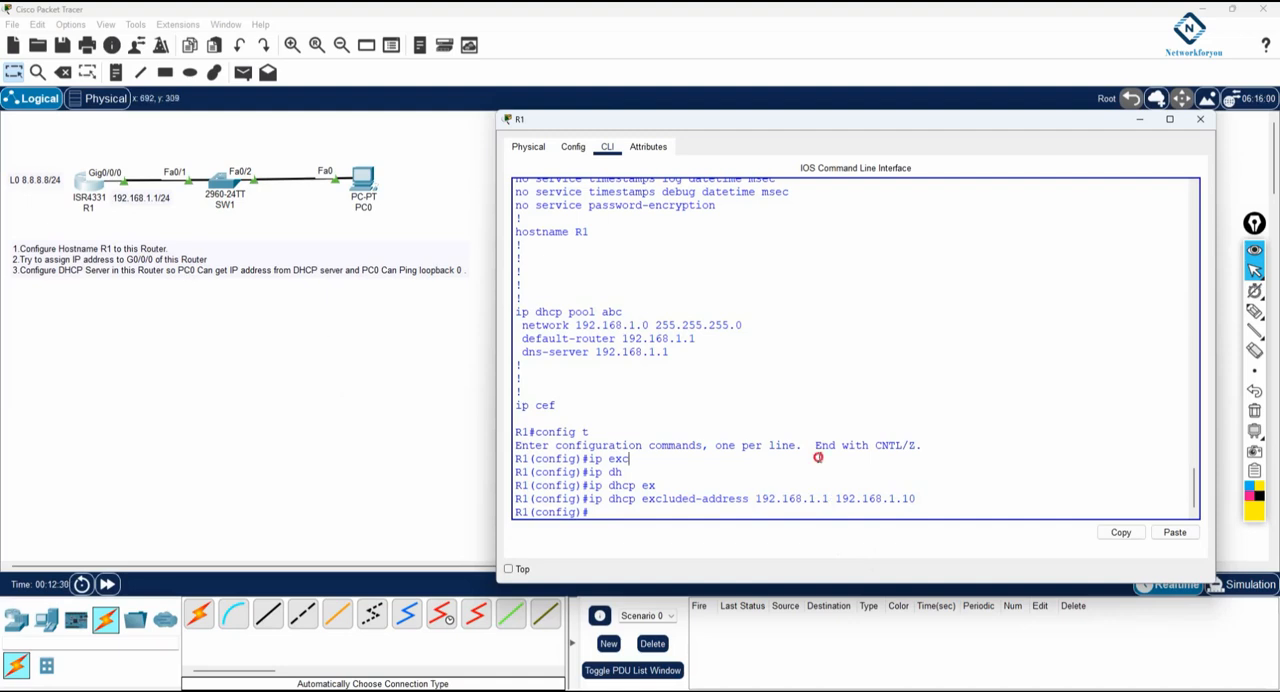
key("ctrl+z")
key("Return")
type("w")
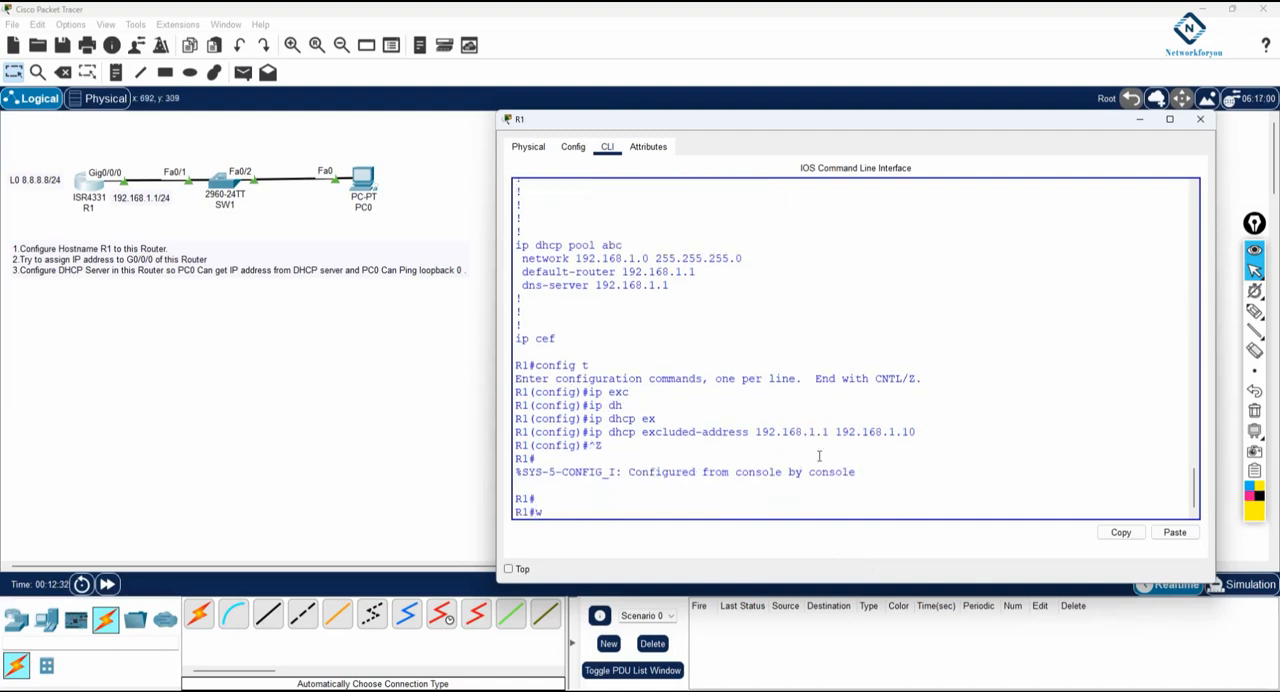
type("r")
key("Return")
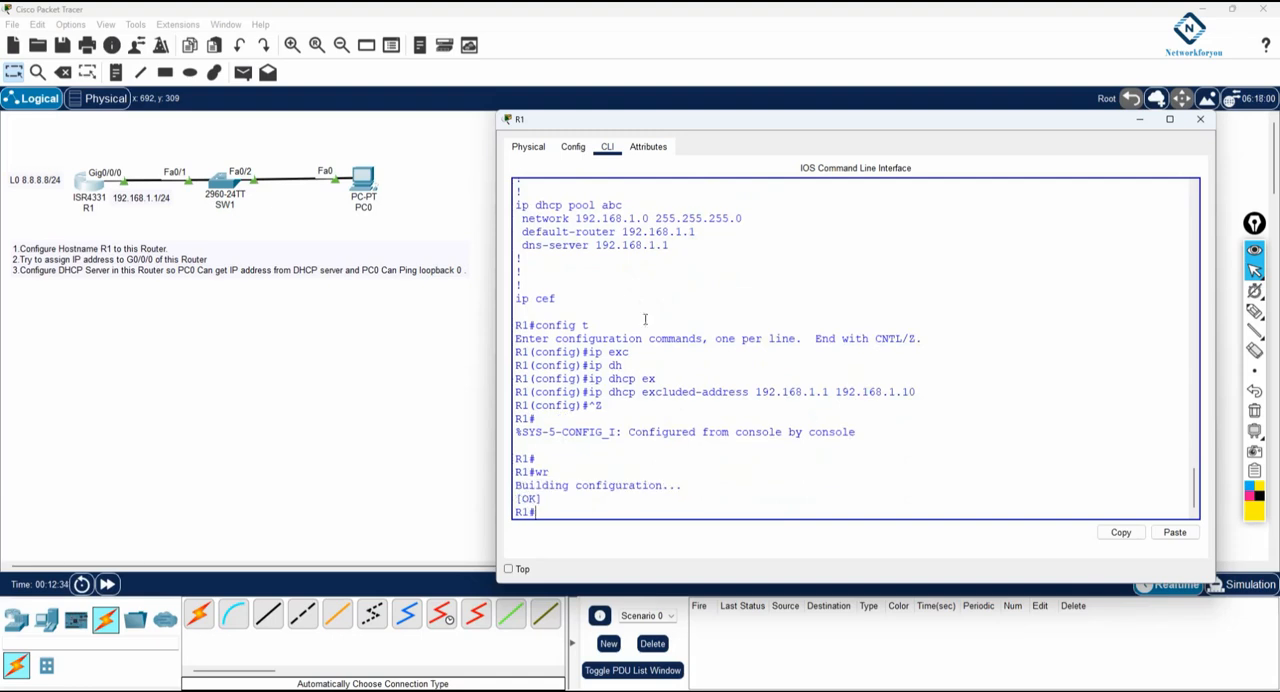
Open PC0's IP configuration and switch its IPv4 addressing to DHCP
left_click(374, 181)
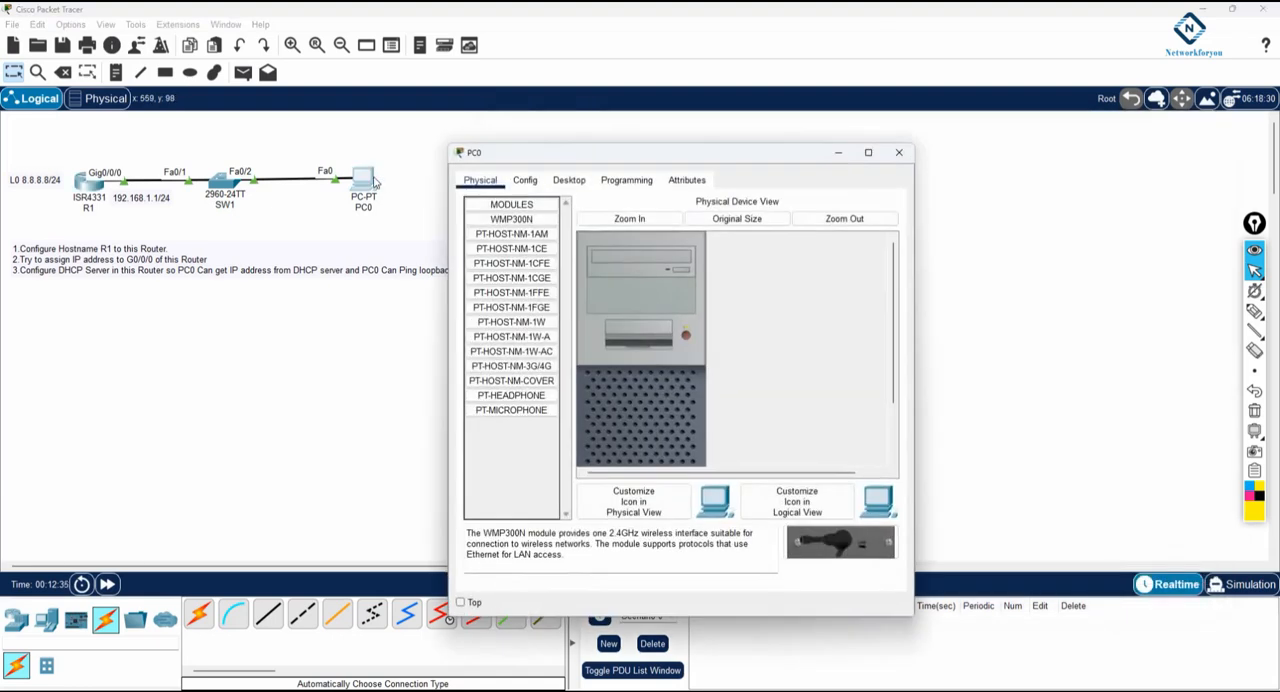
left_click(568, 181)
left_click_drag(600, 157, 782, 140)
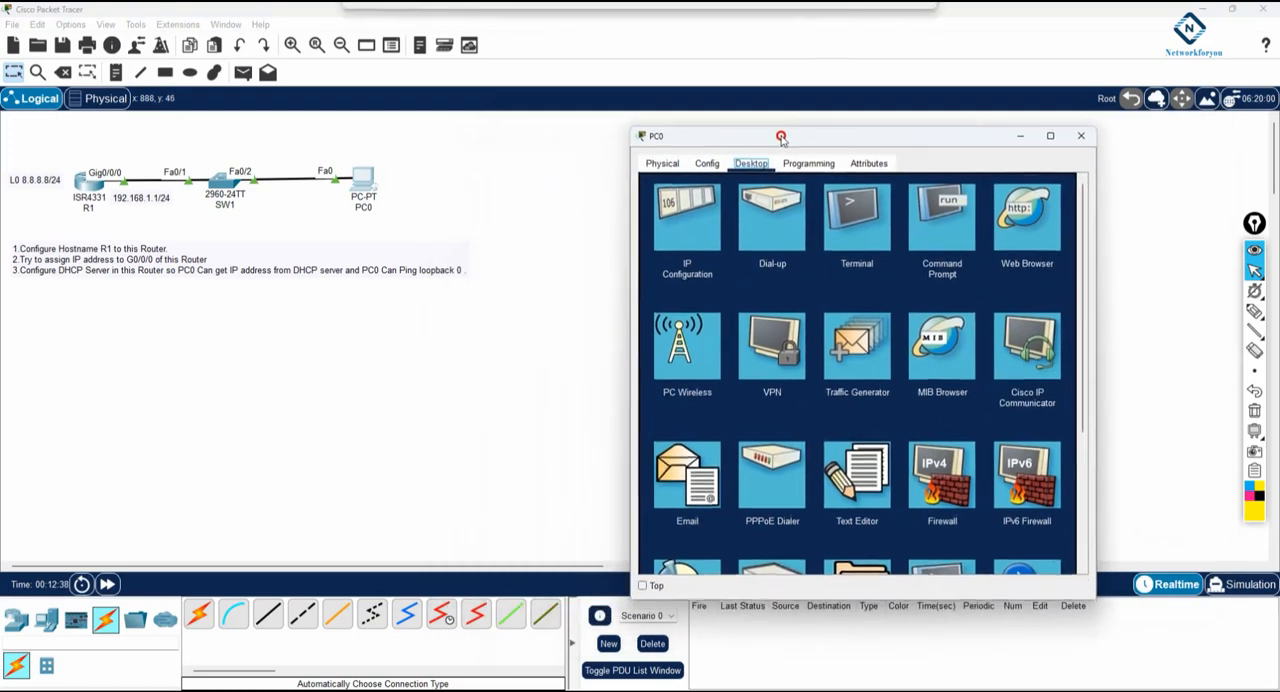
left_click(681, 221)
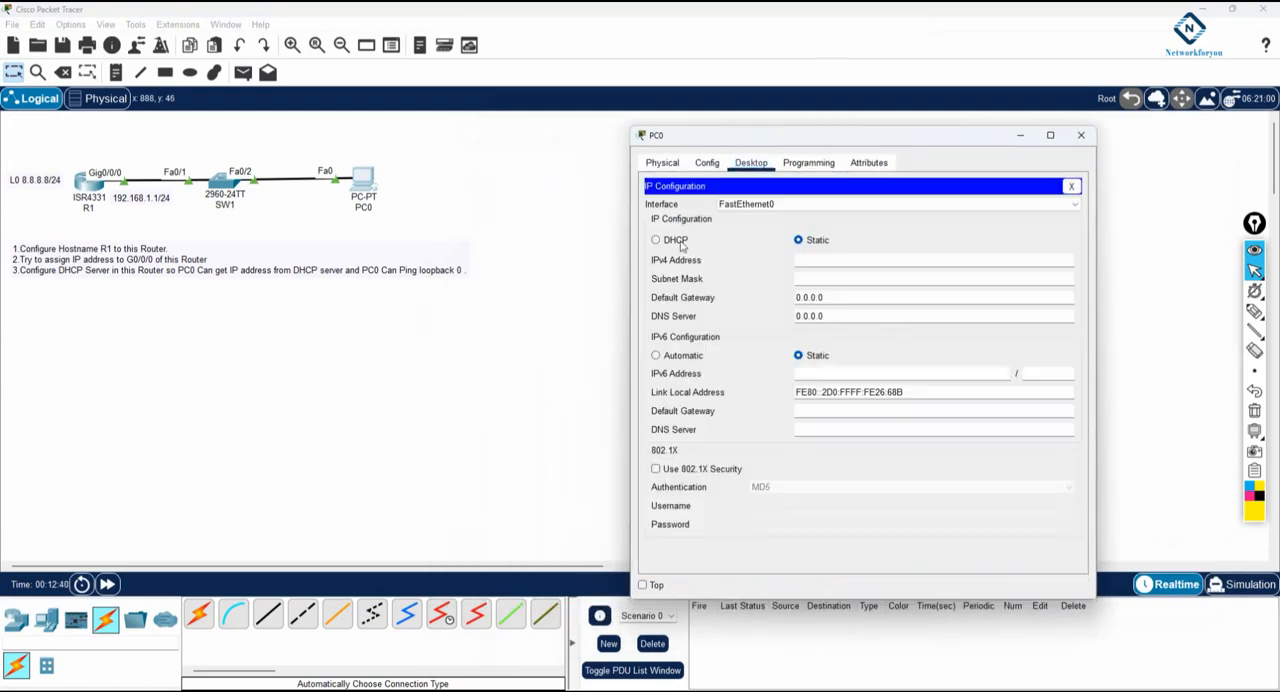
left_click(659, 242)
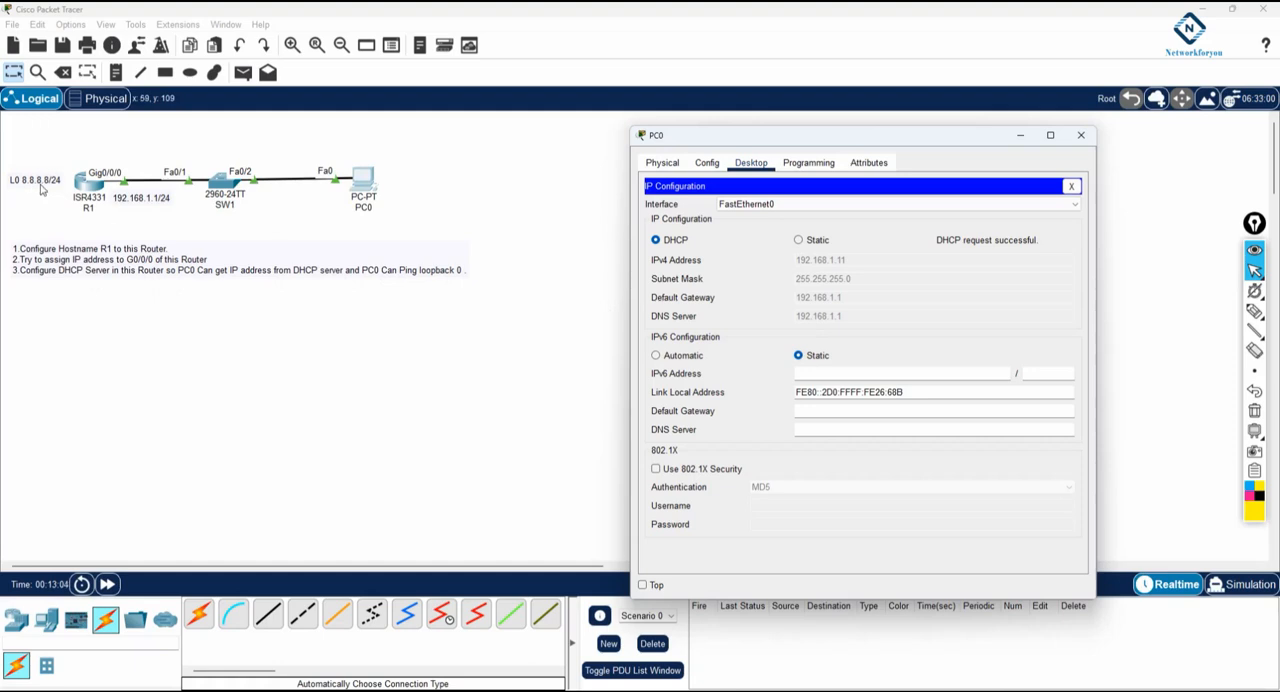
Ping loopback address 8.8.8.8 from PC0's command prompt
left_click(1071, 186)
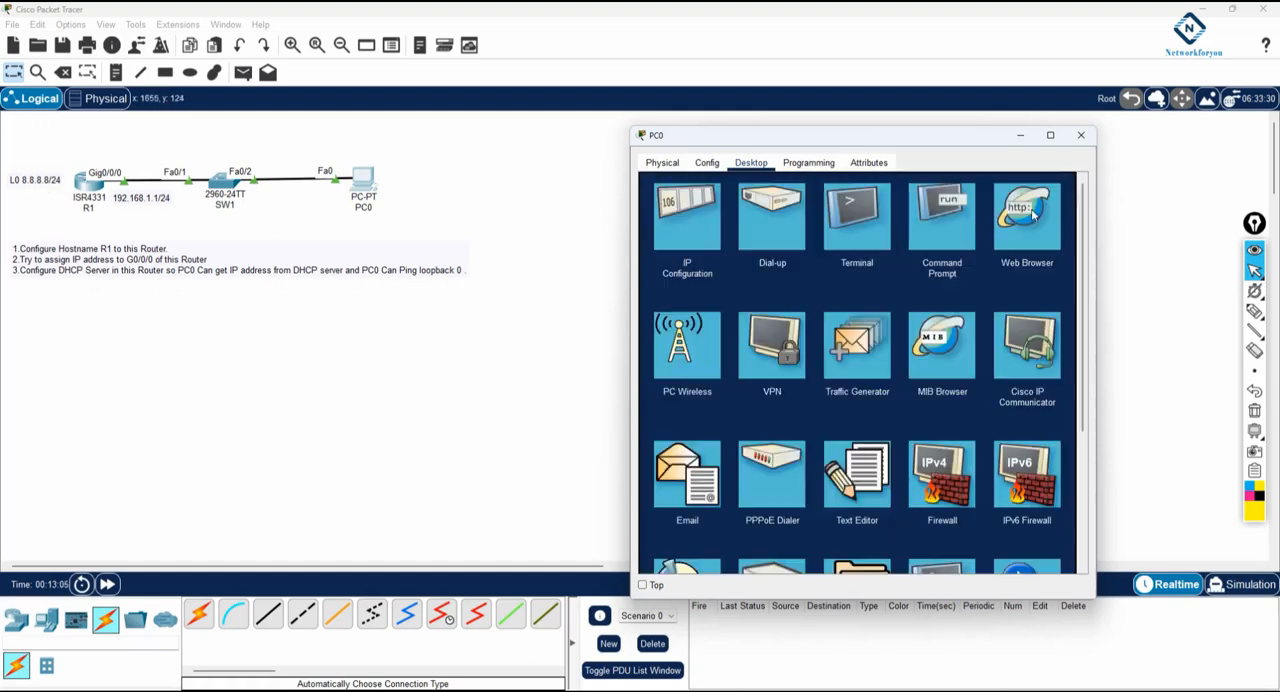
left_click(955, 232)
left_click(1071, 185)
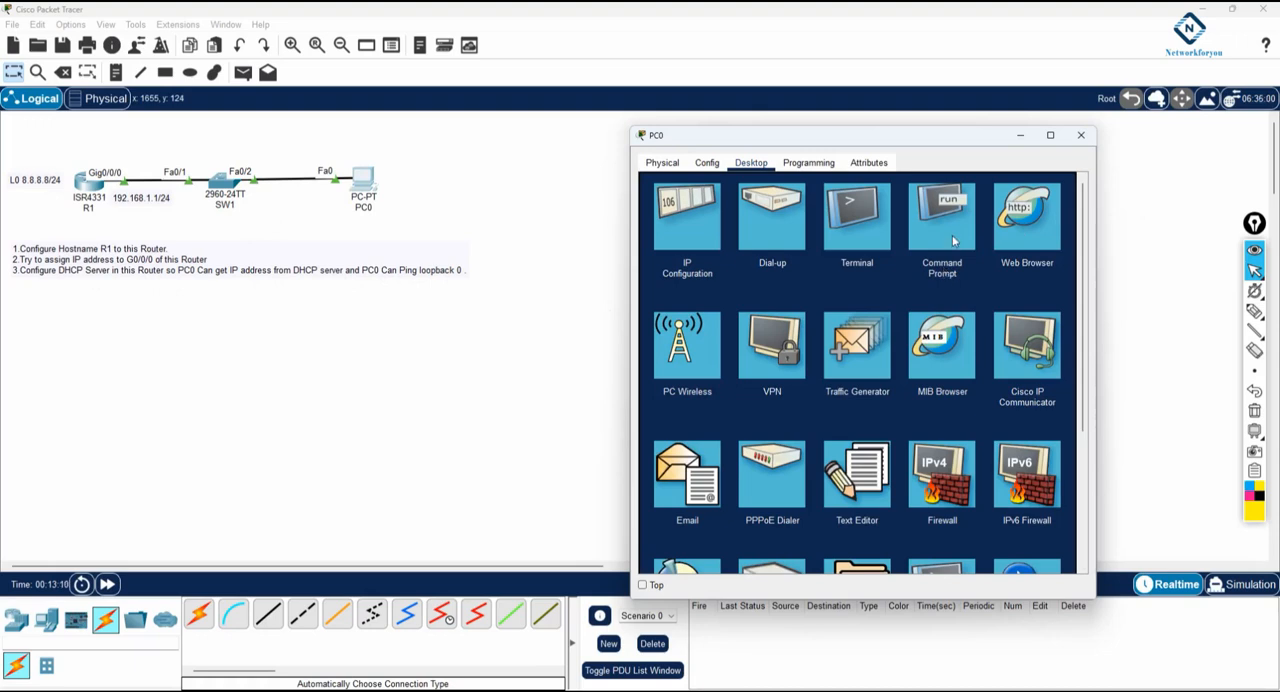
left_click(955, 240)
type("ping 8.8.8.8")
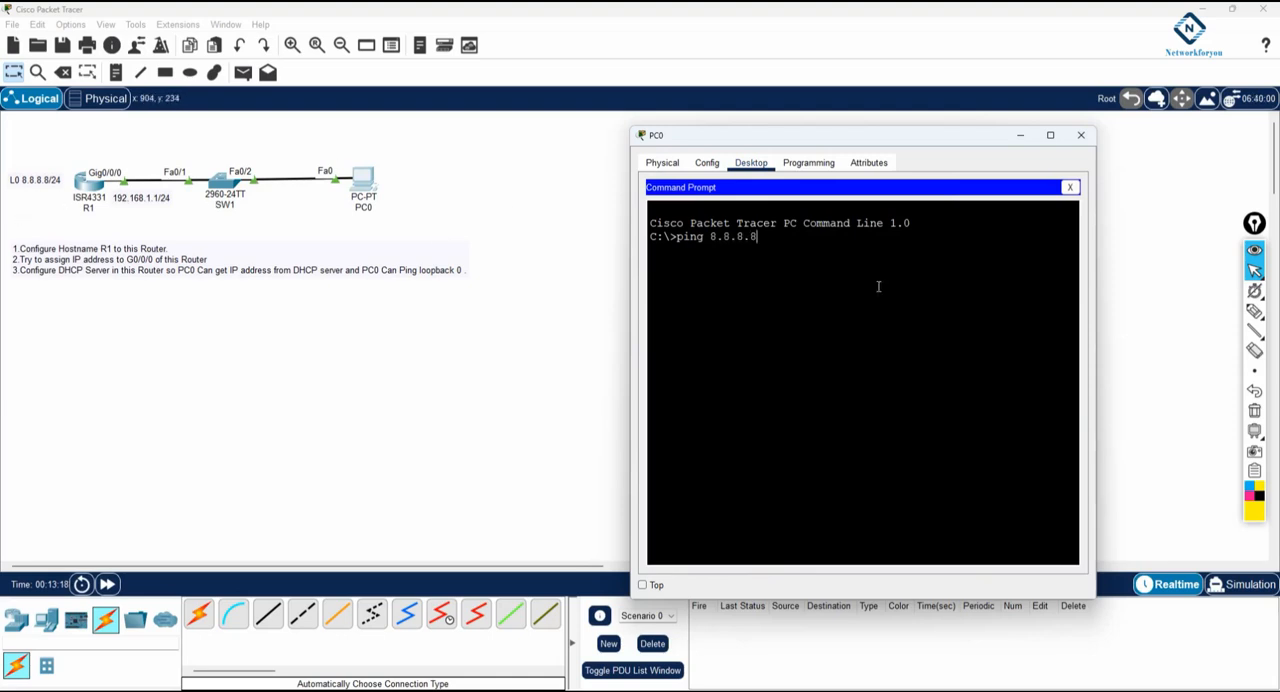
key("Return")
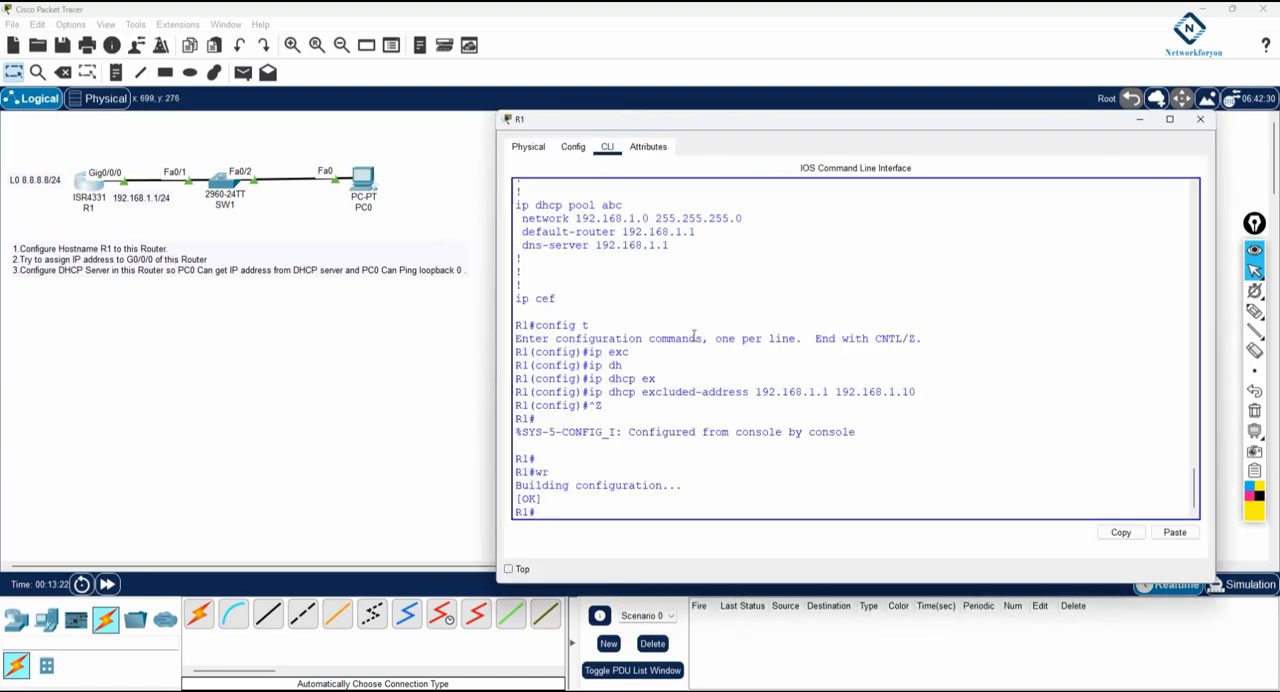
Check loopback 0's address and mask in R1's CLI history, and correct the workspace label to L0 8.8.8.8/8
scroll(693, 335, "up", 2)
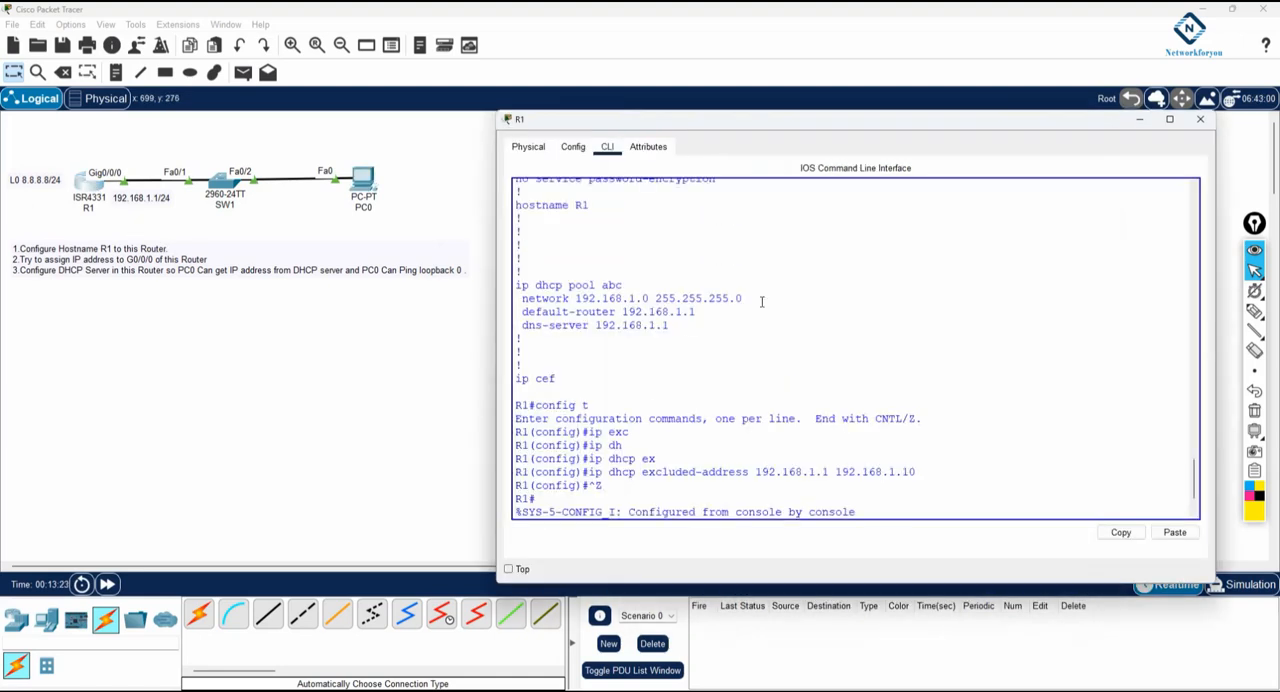
scroll(726, 313, "up", 9)
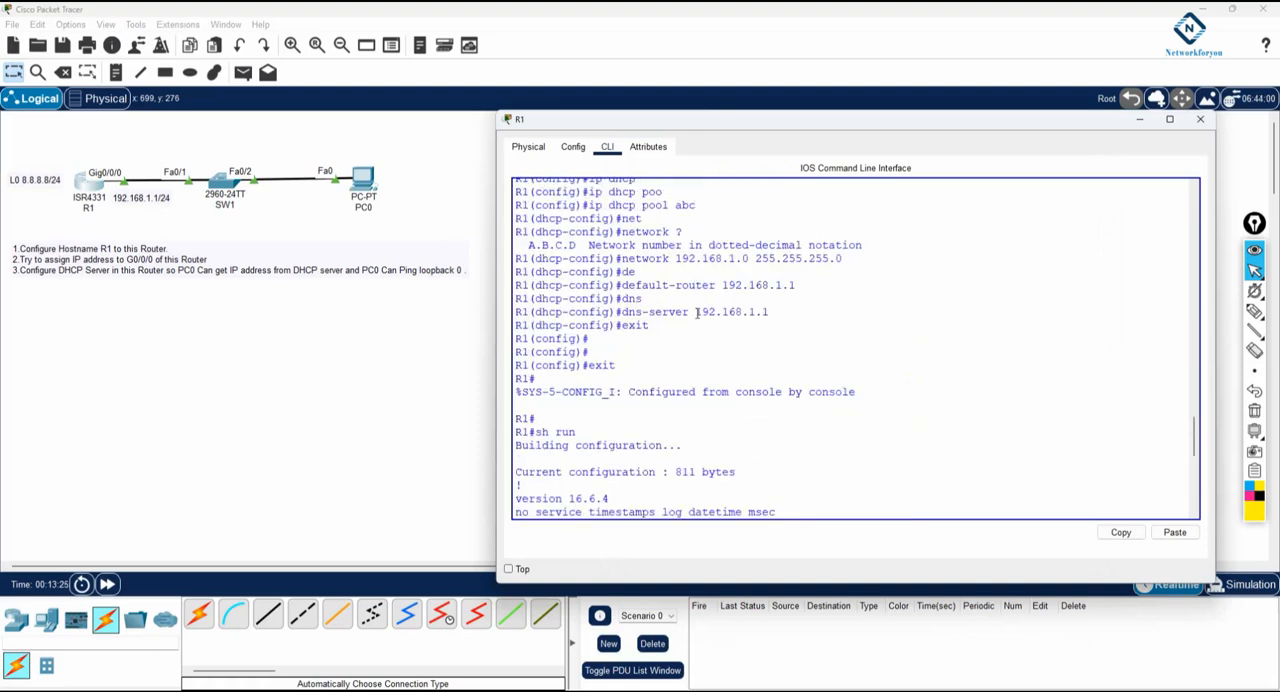
scroll(697, 312, "up", 1)
scroll(758, 342, "up", 7)
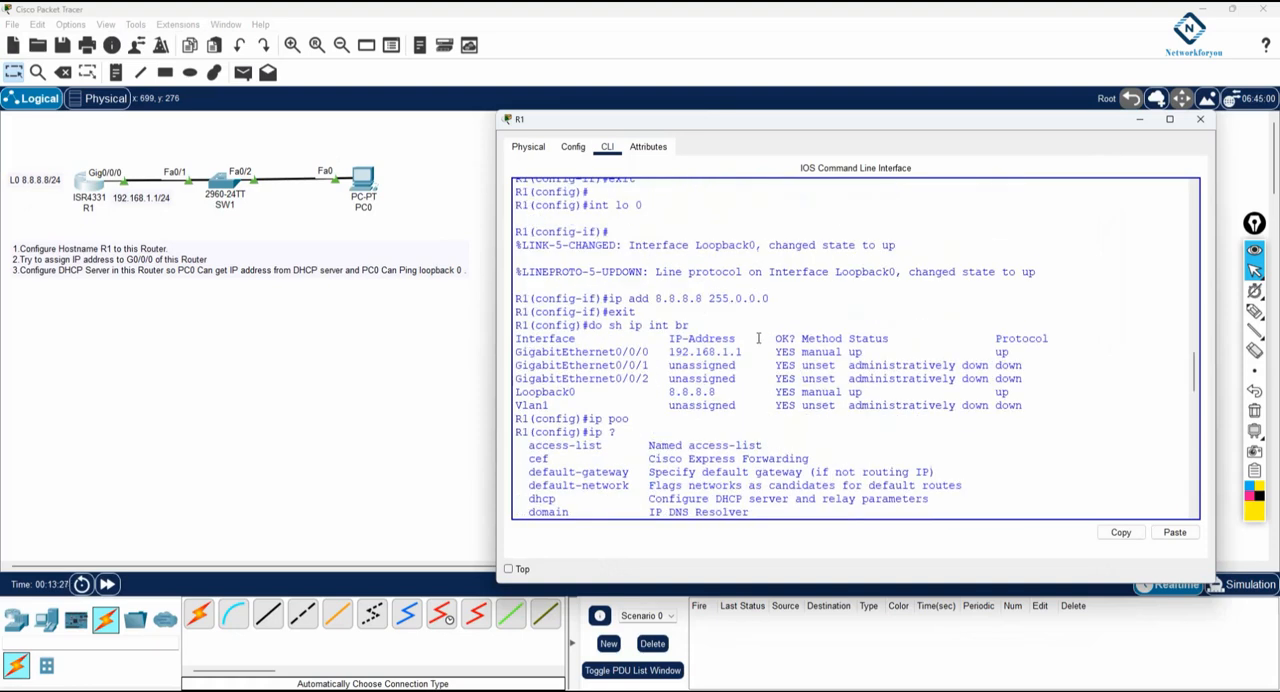
left_click_drag(769, 298, 655, 298)
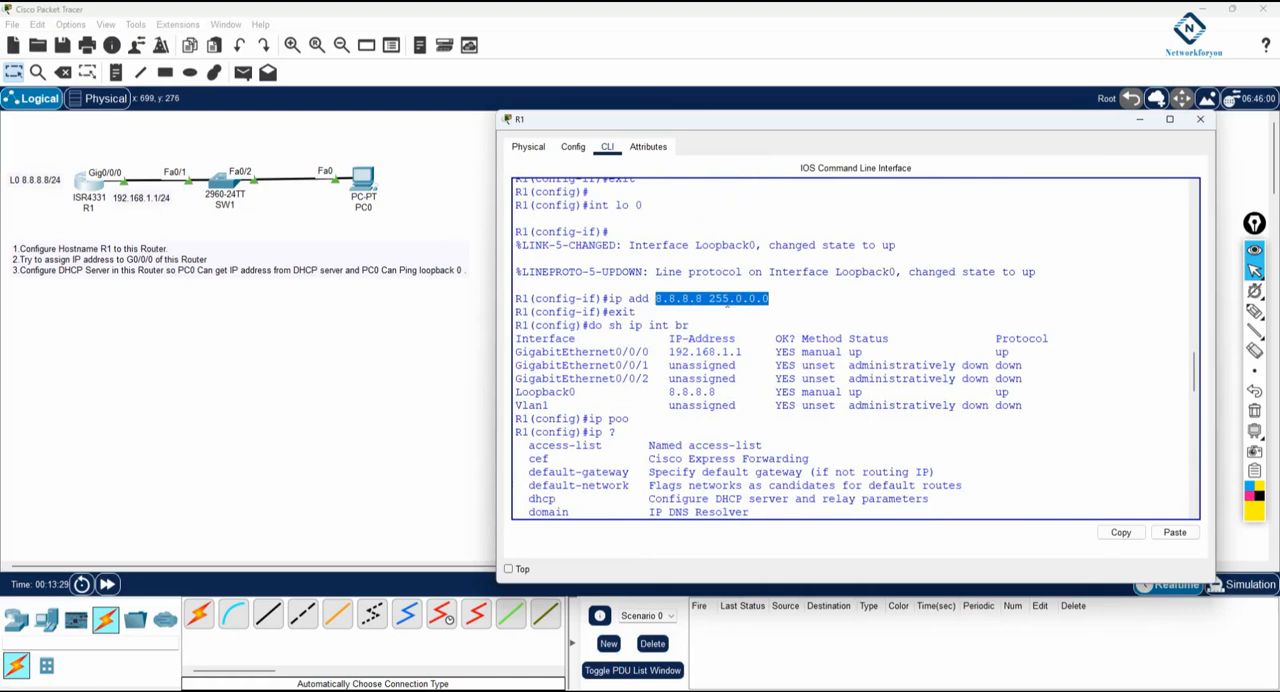
left_click(59, 178)
left_click_drag(59, 178, 47, 178)
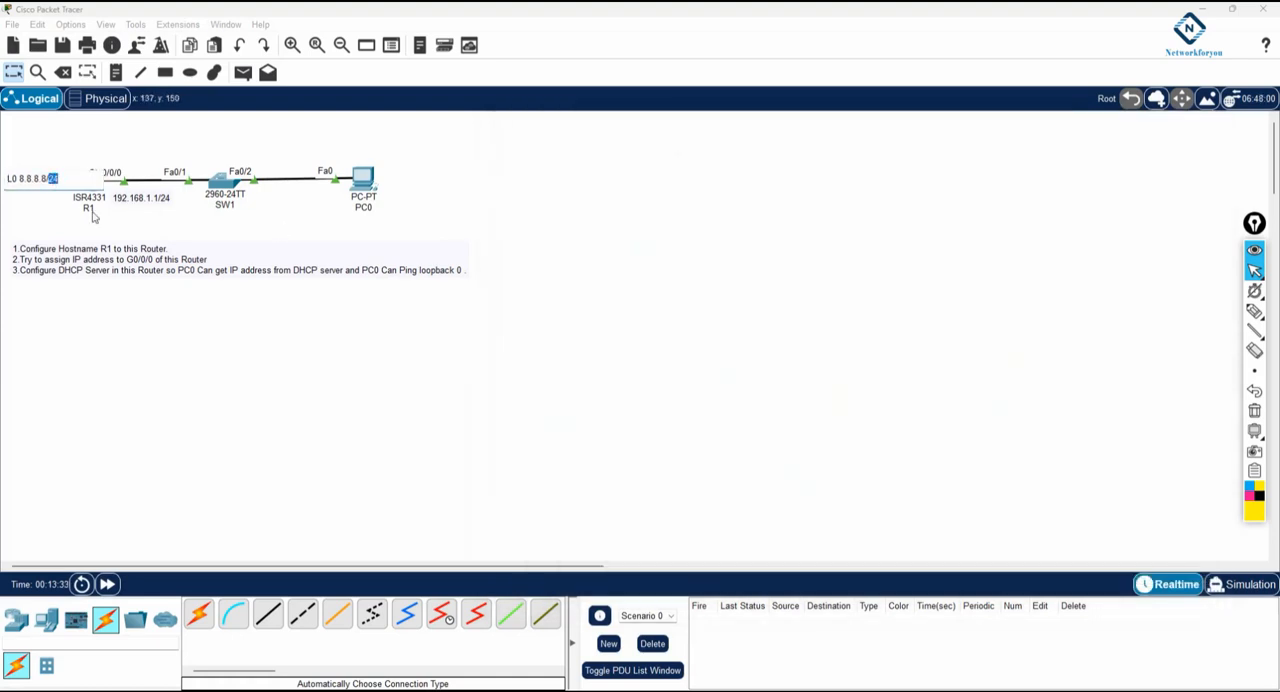
type("8")
left_click(354, 378)
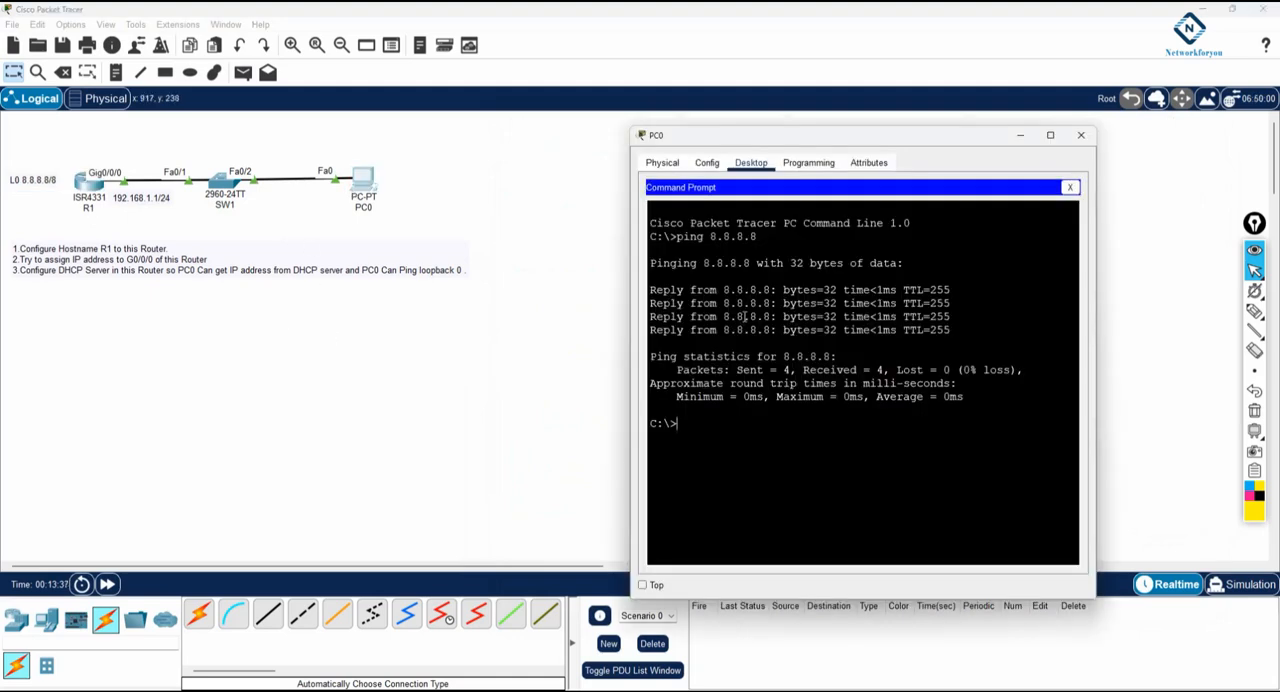
Close PC0's command prompt and return to the loopback 0 commands in R1's CLI
left_click(1069, 187)
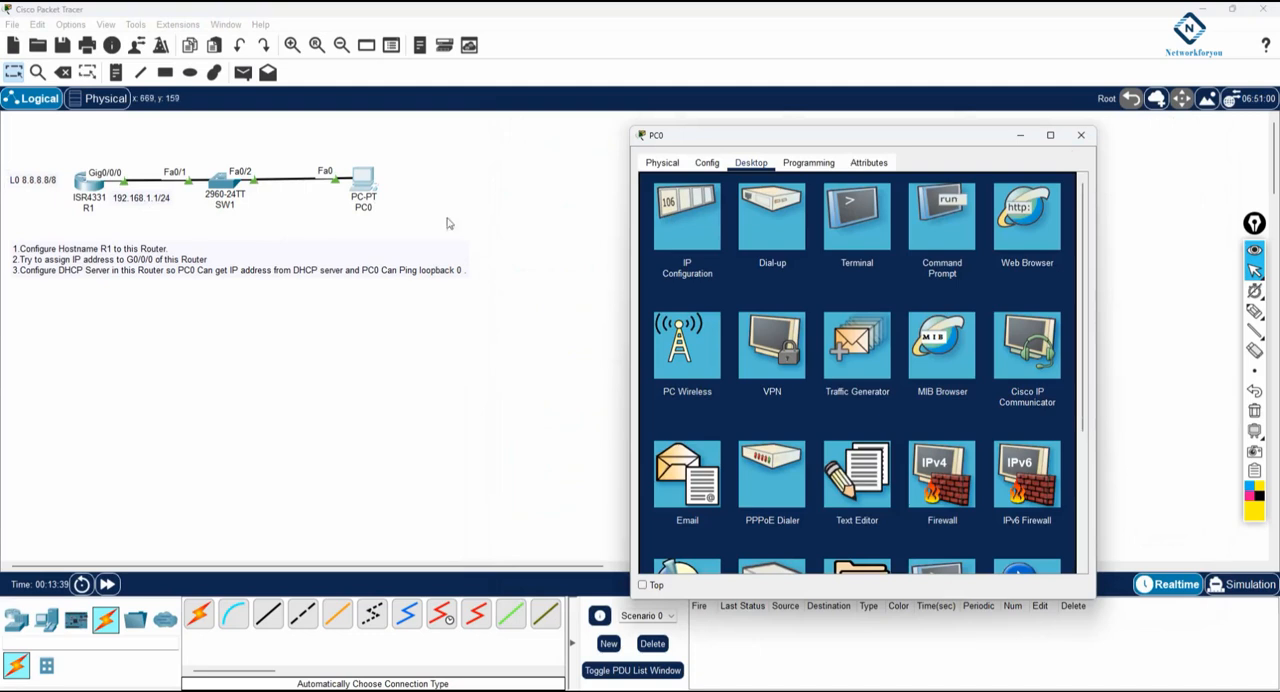
left_click(70, 178)
left_click(84, 182)
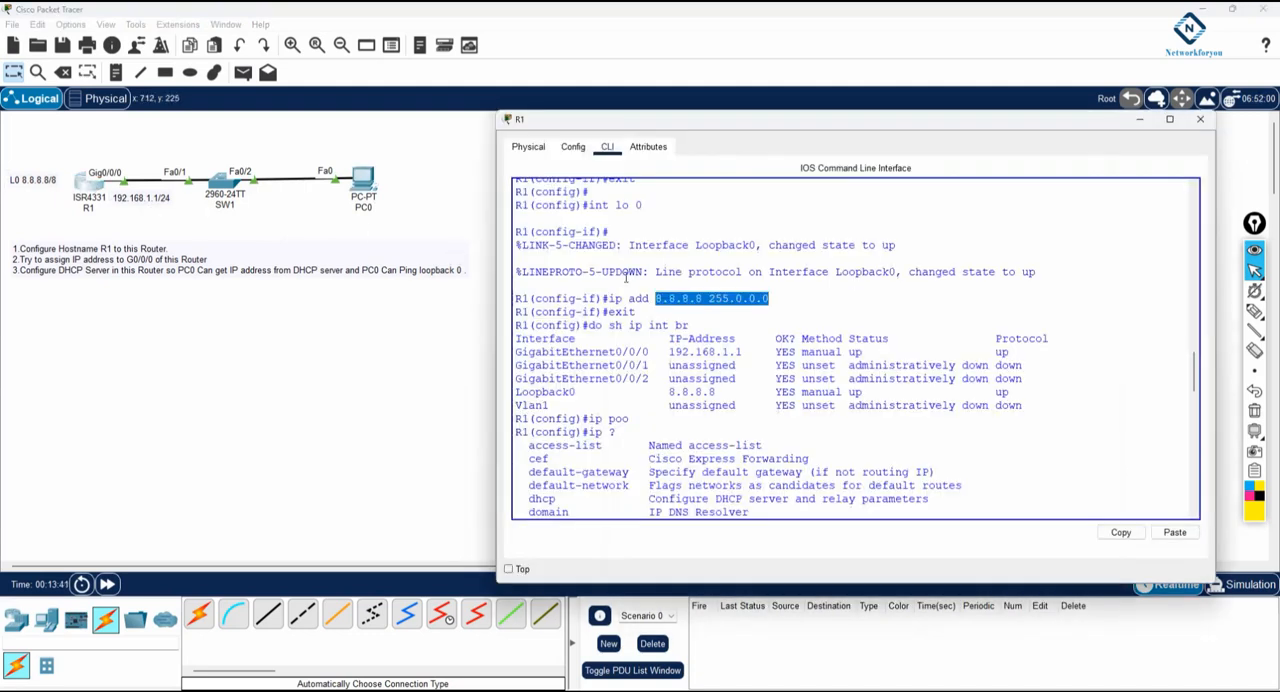
left_click(524, 204)
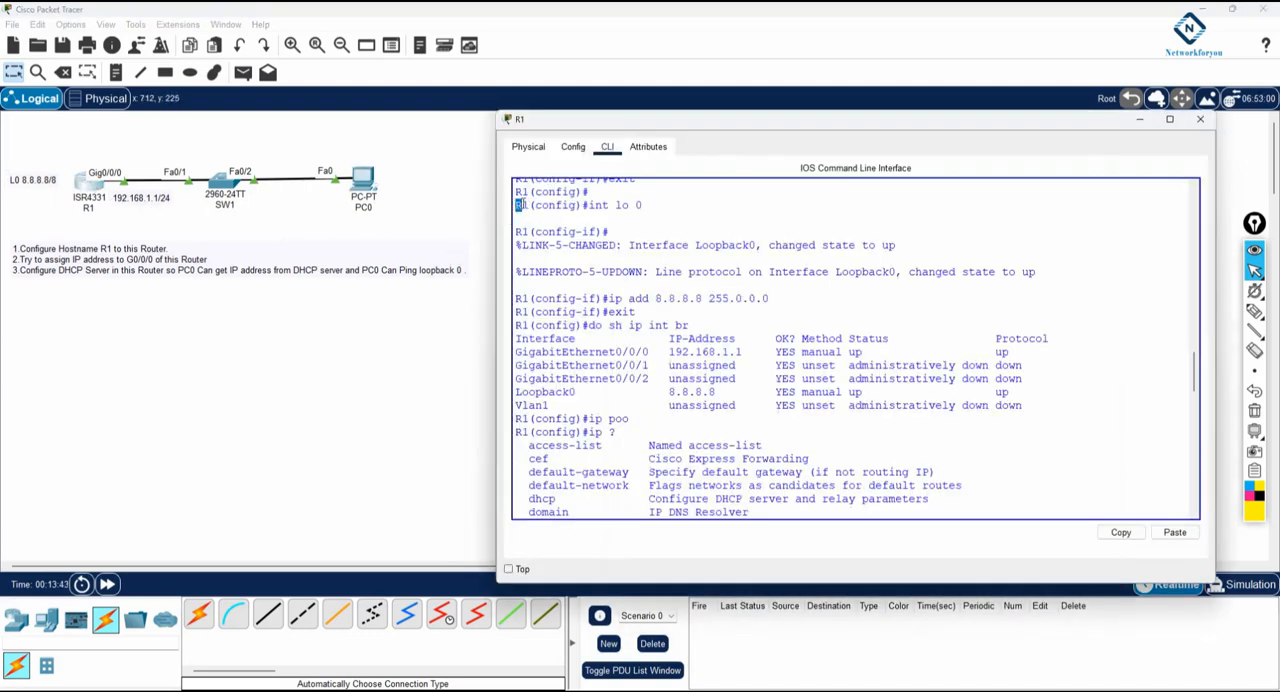
double_click(524, 204)
Circle the Gig0/0/0 label in yellow, and mark R1, its 192.168.1.1/24 address and the DHCP task in pink
left_click(1254, 311)
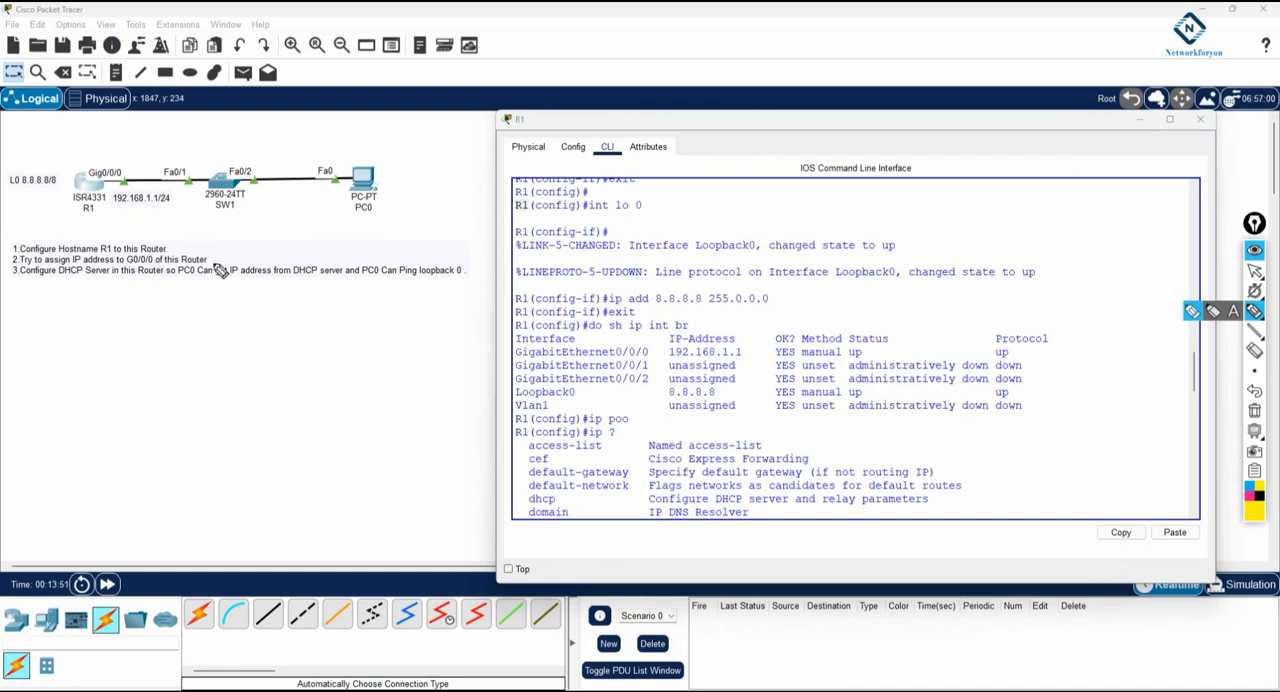
mouse_move(121, 168)
left_mouse_down()
mouse_move(93, 177)
mouse_move(95, 165)
left_mouse_up()
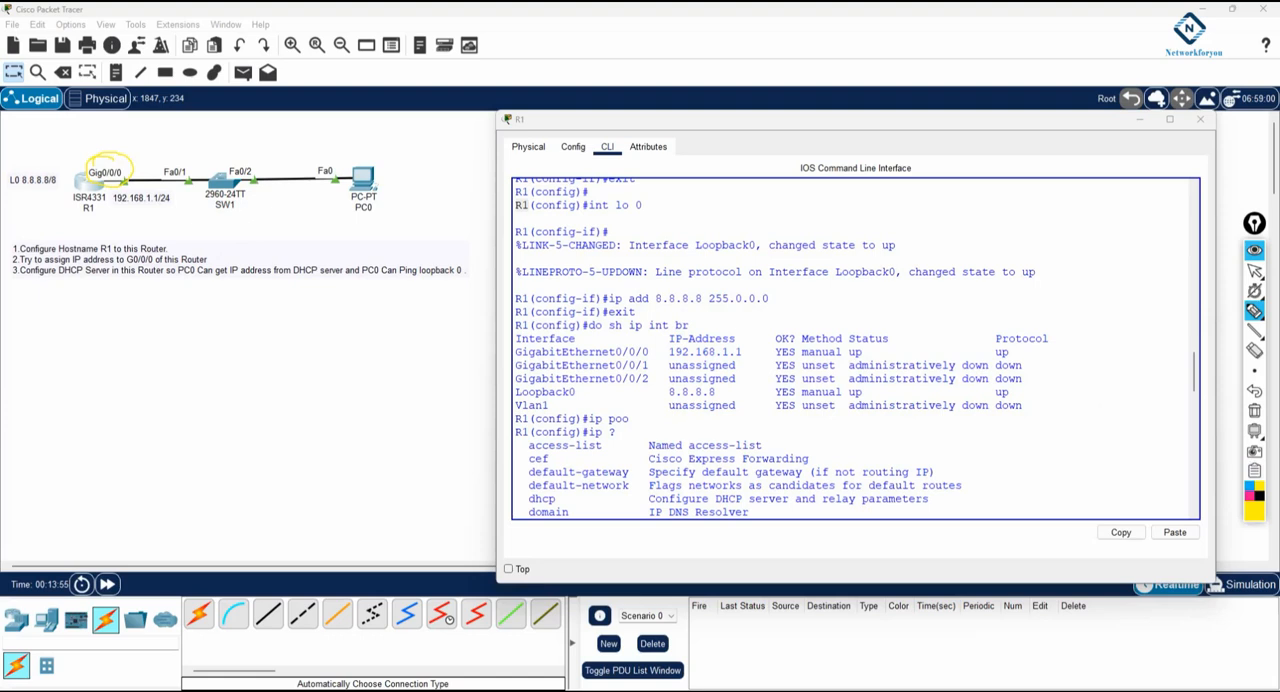
left_click(1247, 500)
left_click_drag(127, 174, 145, 153)
left_click_drag(112, 203, 170, 202)
left_click_drag(25, 281, 160, 277)
mouse_move(68, 122)
left_mouse_down()
mouse_move(72, 166)
mouse_move(80, 150)
left_mouse_up()
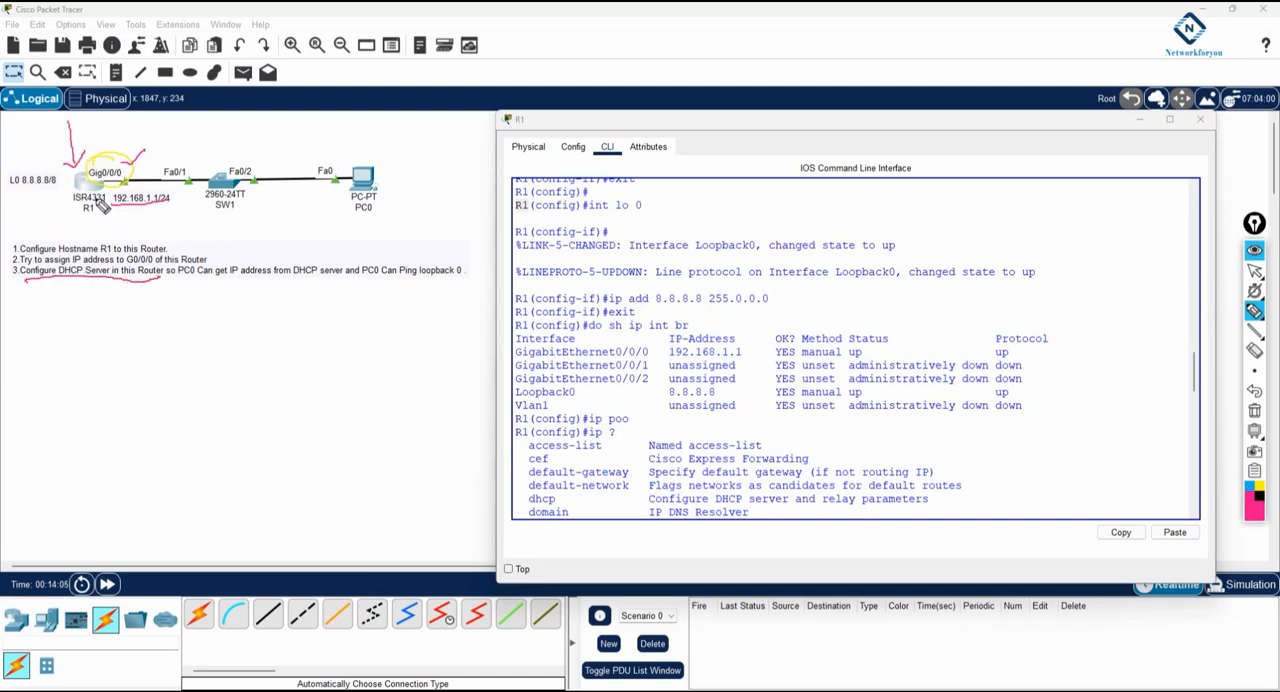
Draw arrows from R1 to PC0 and back to the loopback label, write 192.168.1.11 beside PC0, and clear all annotations
mouse_move(110, 168)
left_mouse_down()
mouse_move(315, 128)
mouse_move(348, 162)
left_mouse_up()
left_click_drag(350, 223, 372, 214)
left_click_drag(357, 227, 399, 211)
left_click_drag(403, 197, 472, 184)
left_click(417, 199)
left_click(443, 192)
left_click(465, 188)
mouse_move(377, 216)
left_mouse_down()
mouse_move(160, 227)
mouse_move(36, 186)
left_mouse_up()
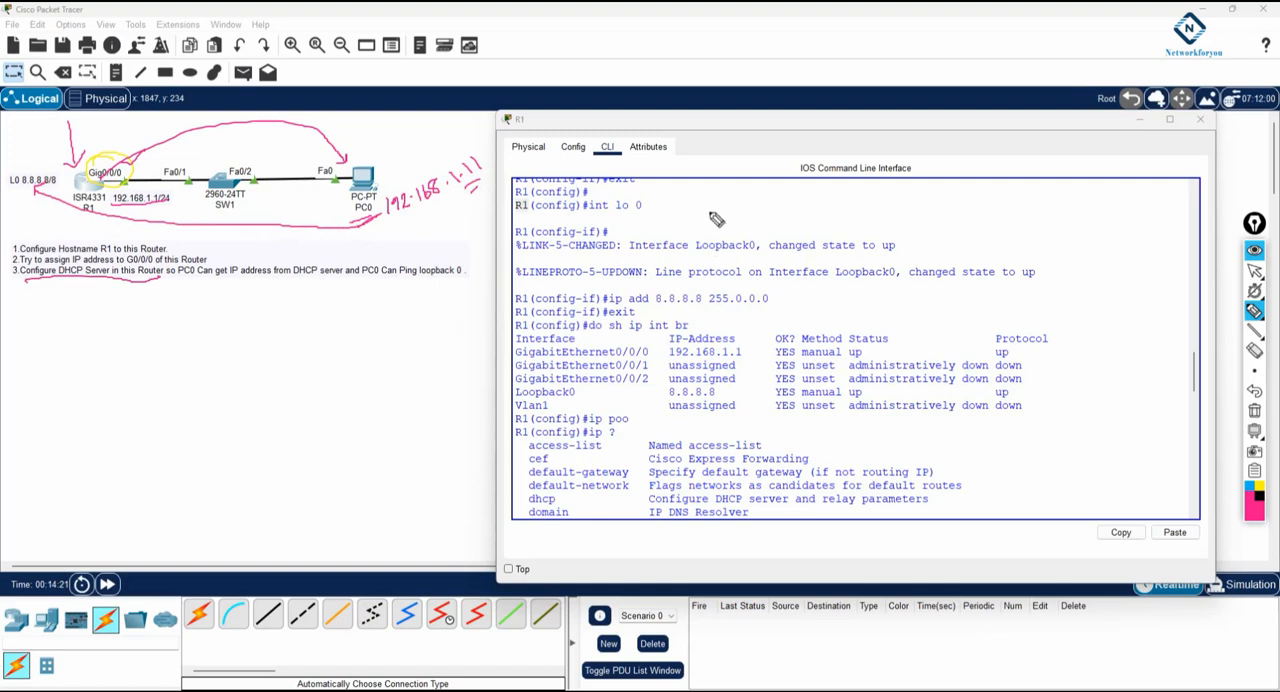
left_click(1254, 410)
left_click(1254, 270)
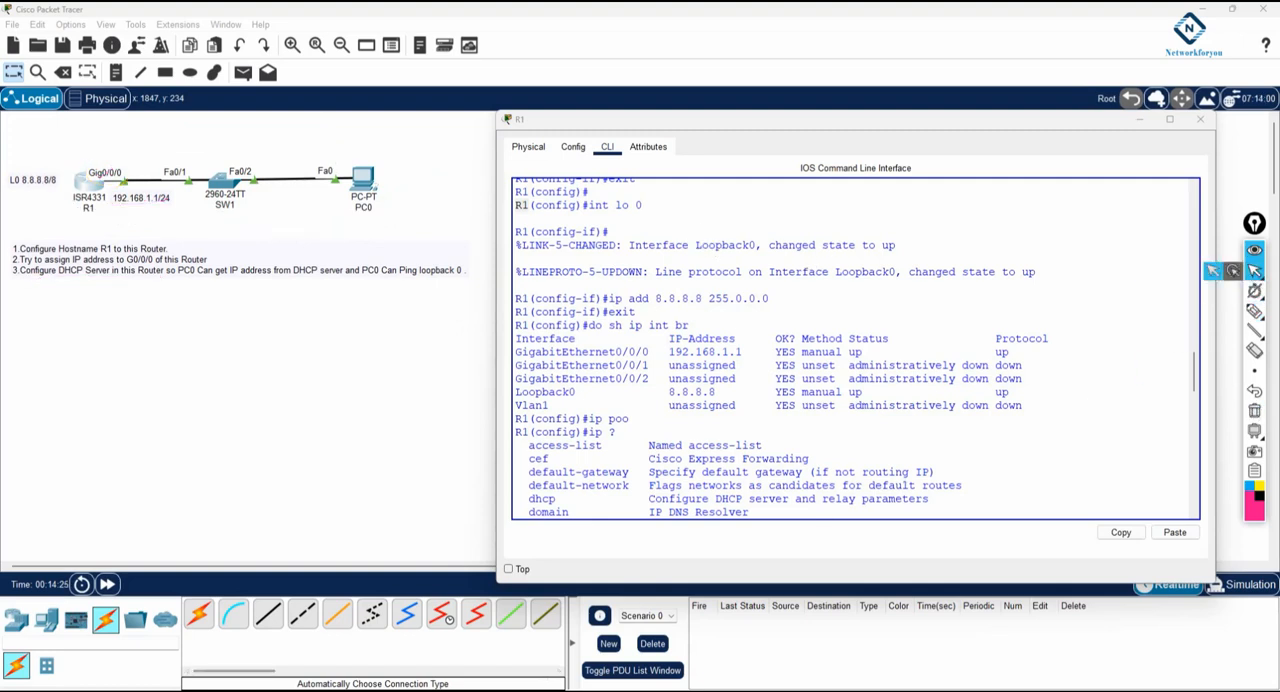
Check the DHCP-assigned IPv4 address, gateway and DNS server in PC0's IP configuration
mouse_move(280, 690)
left_click(412, 645)
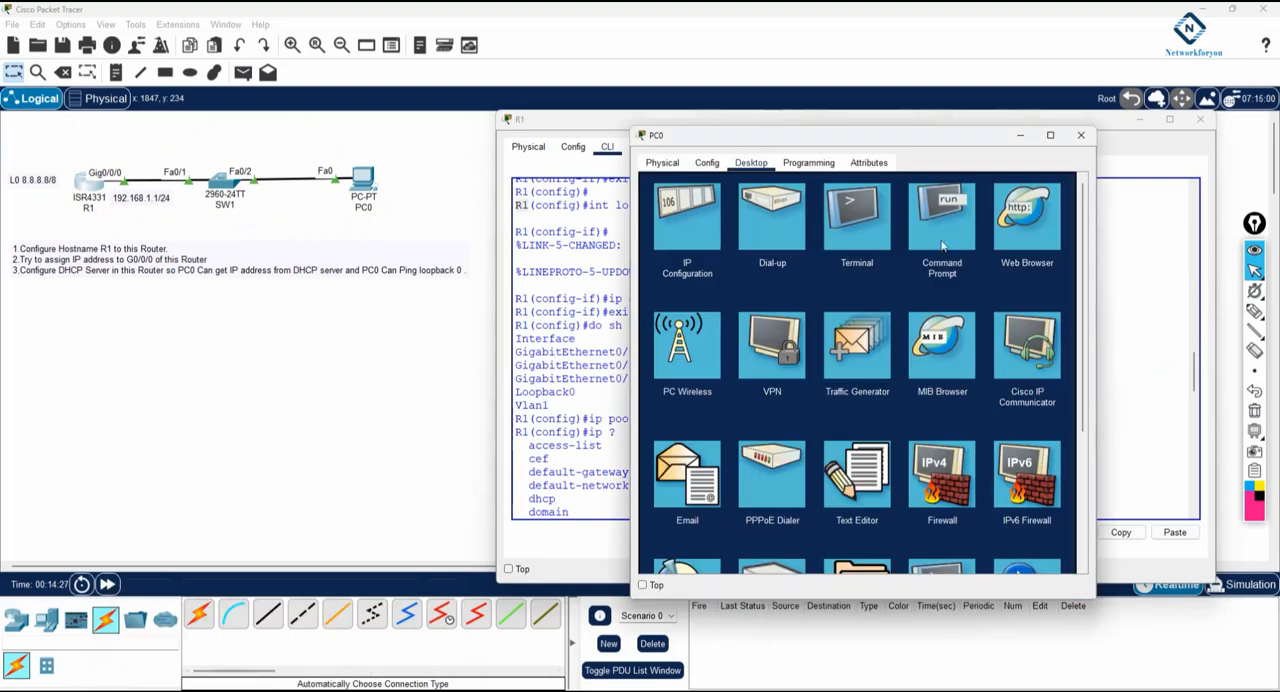
left_click(685, 225)
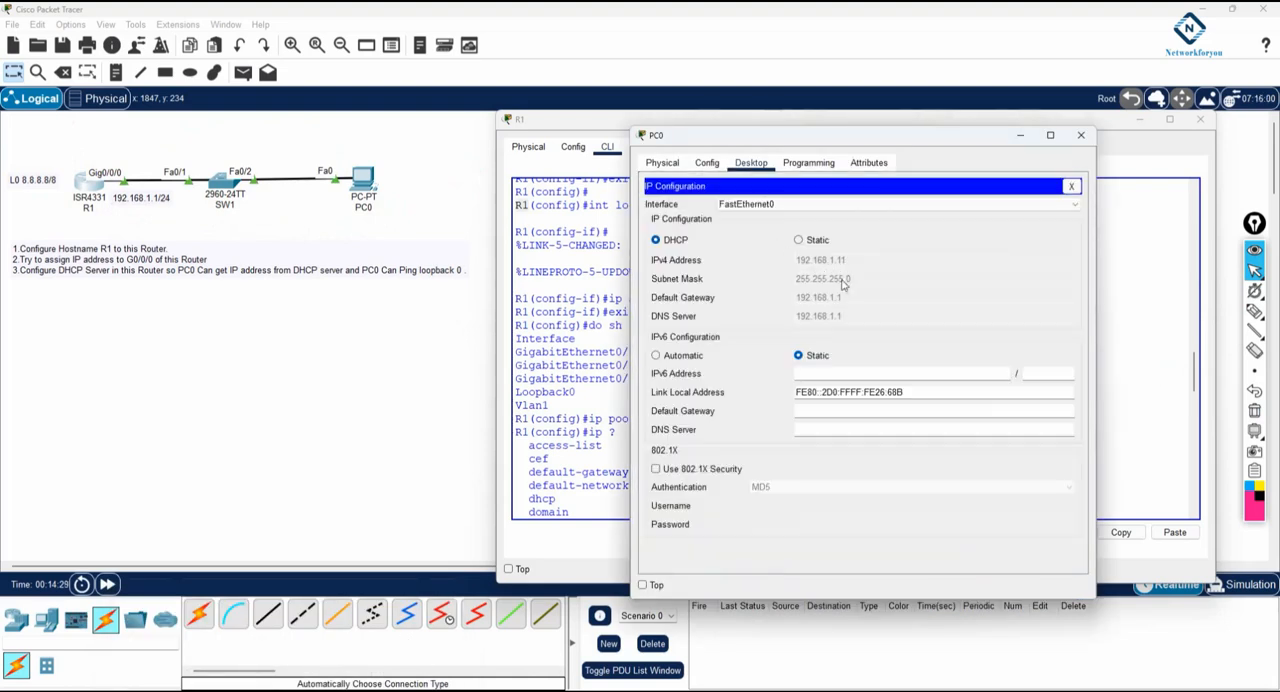
left_click(1073, 187)
Review the earlier replies in PC0's command prompt and ping 8.8.8.8 again
left_click(951, 240)
left_click_drag(753, 263, 956, 333)
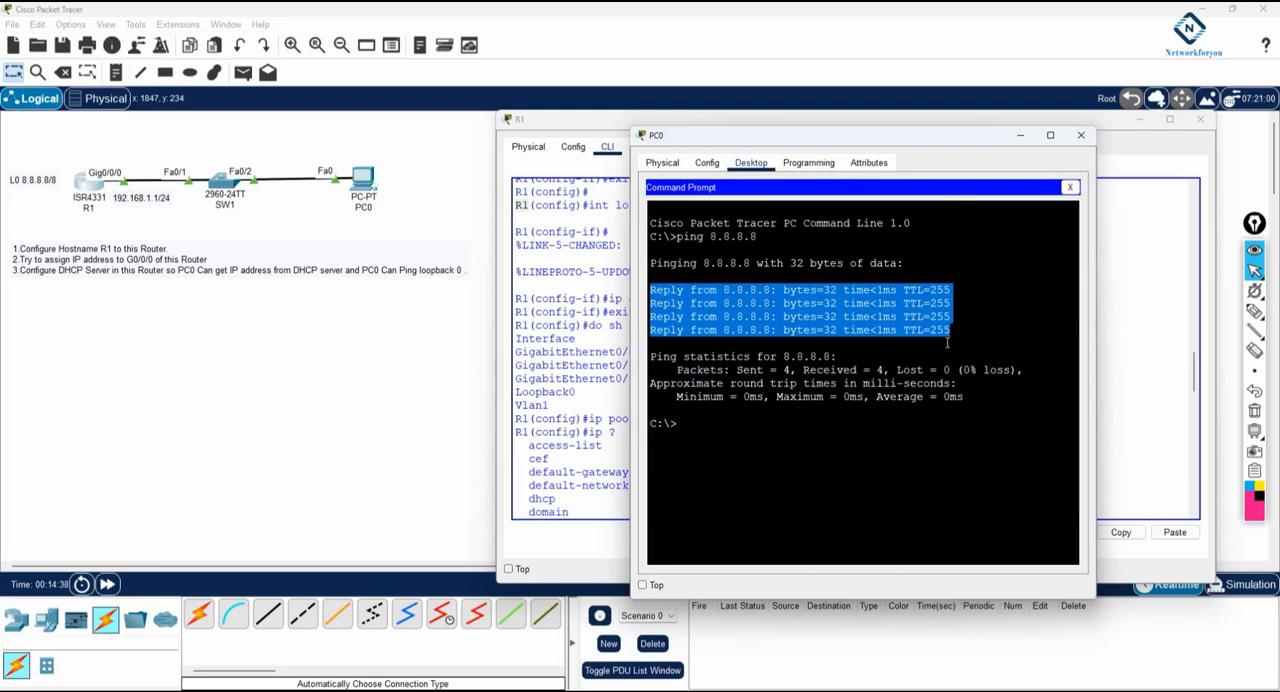
left_click(884, 423)
key("Up")
key("Return")
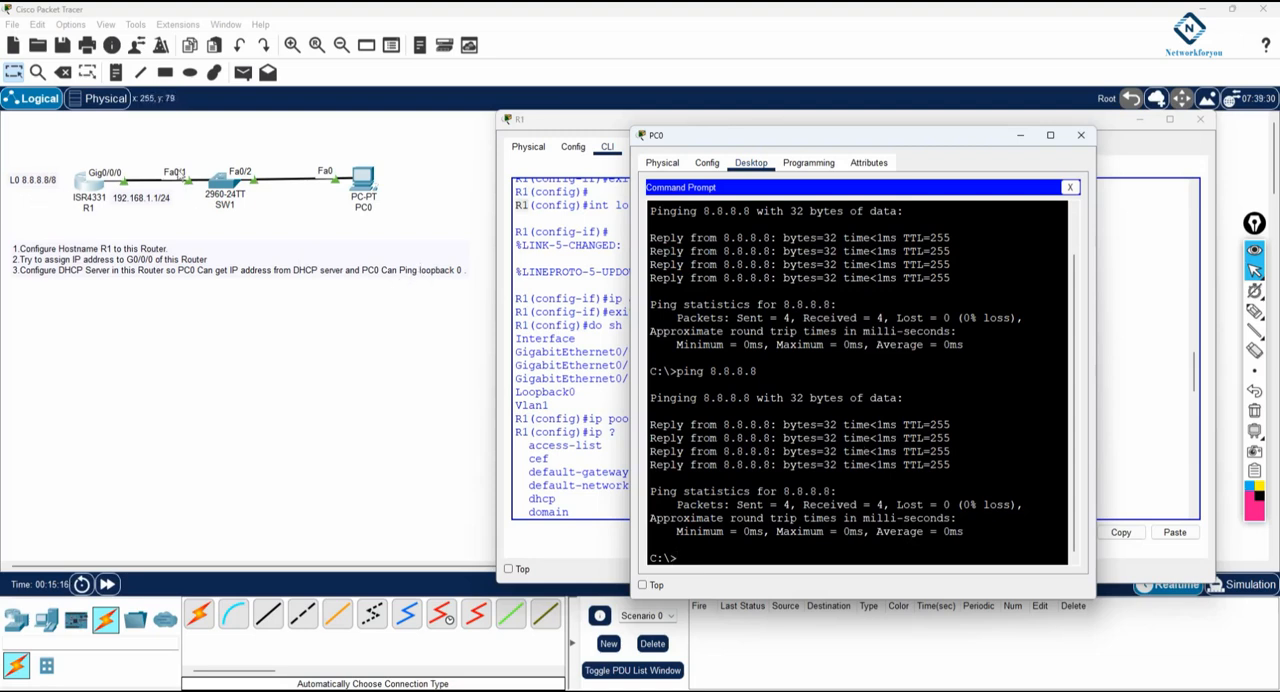
Switch to the physical workspace and inspect the rack and switch SW1 in the Corporate Office's Main Wiring Closet
left_click(112, 100)
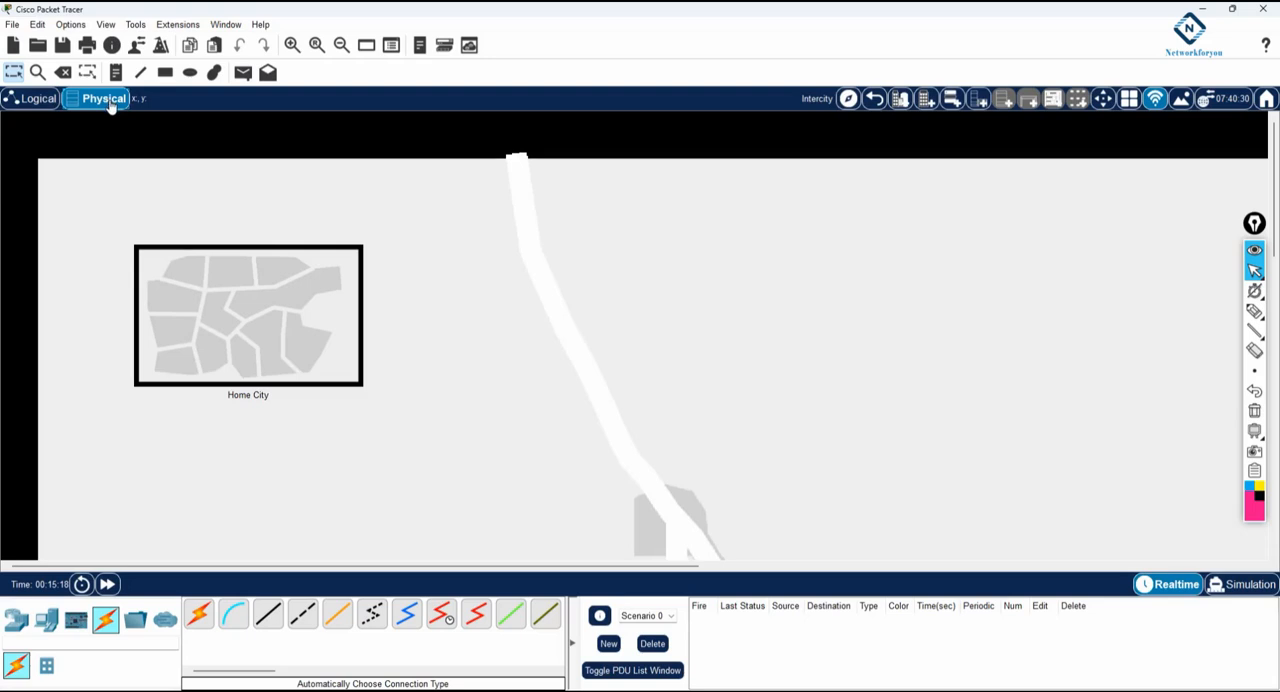
left_click(248, 304)
left_click(238, 276)
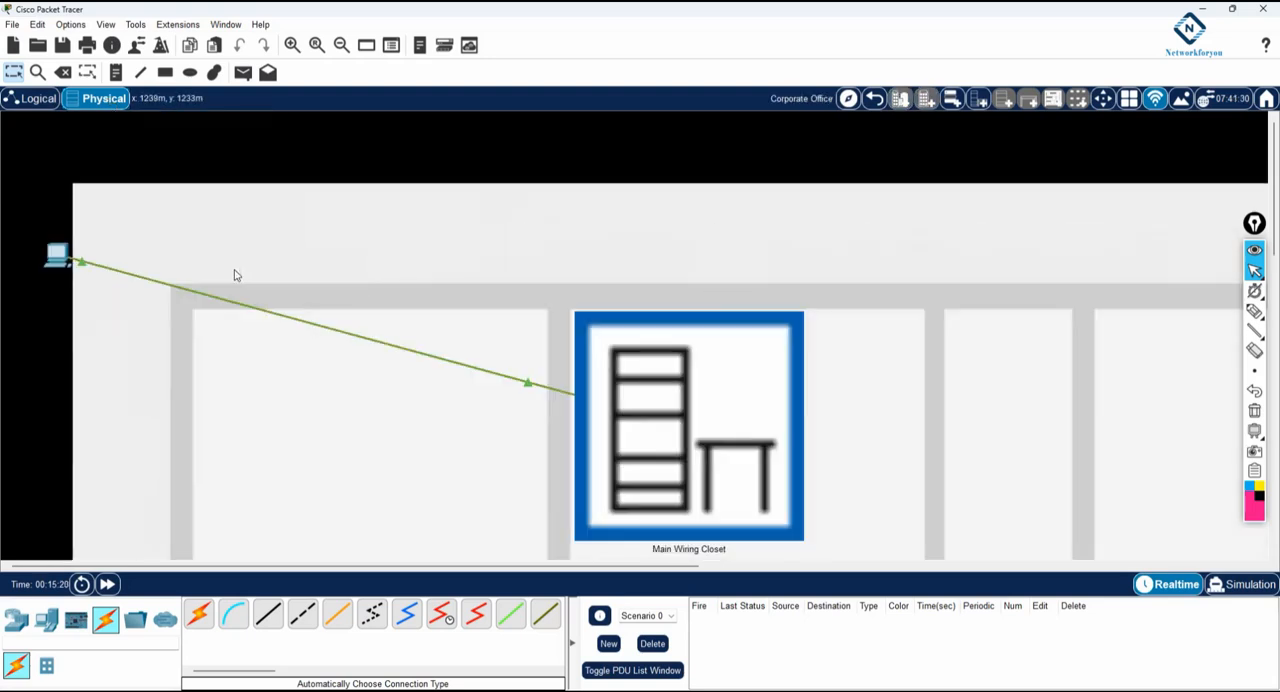
left_click(728, 405)
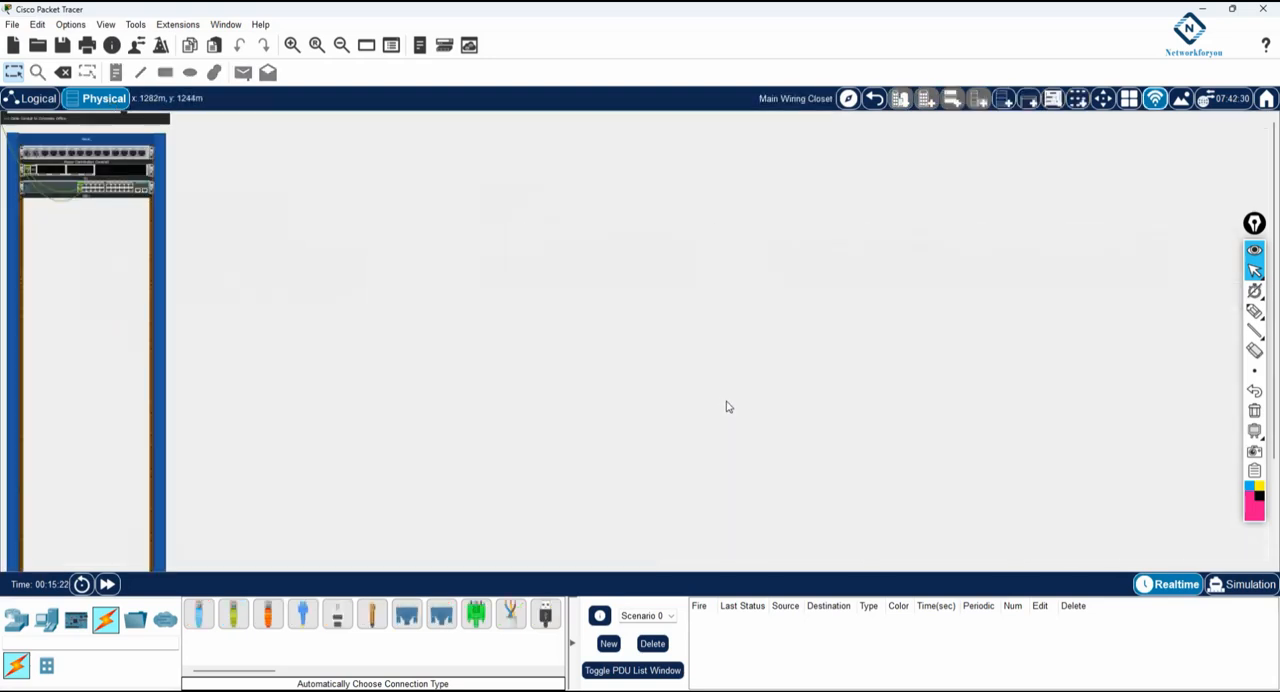
left_click(291, 45)
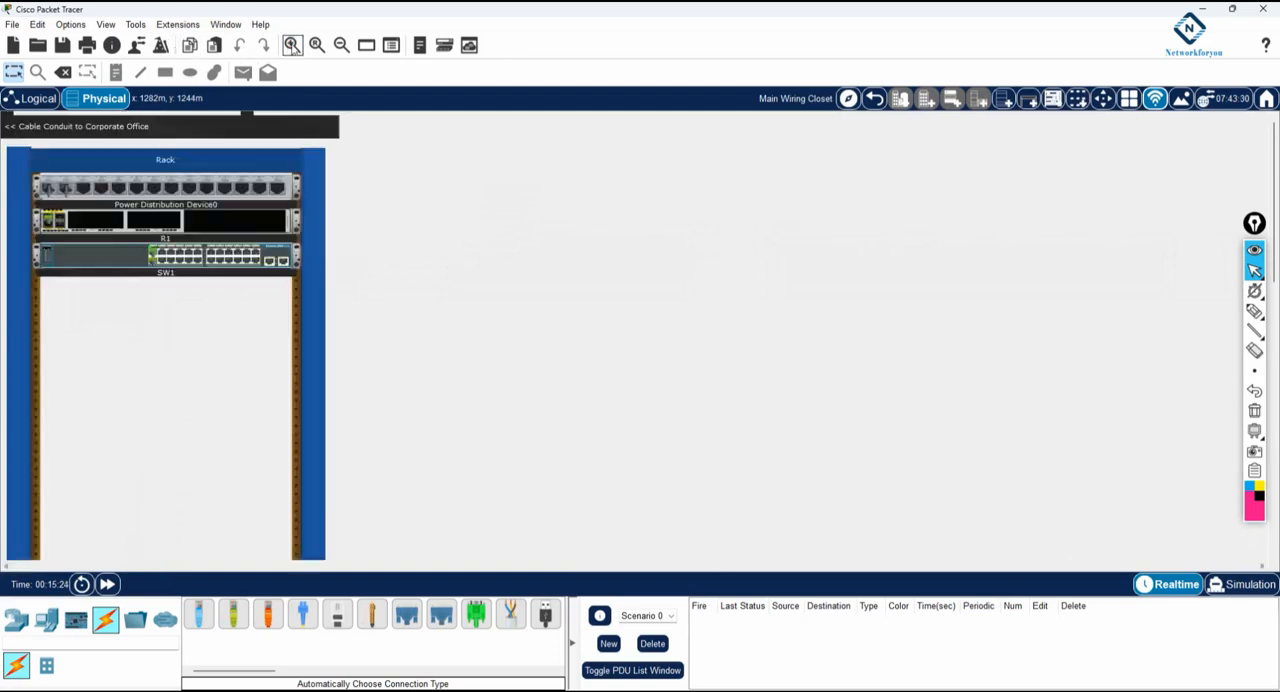
left_click(291, 45)
left_click(291, 45)
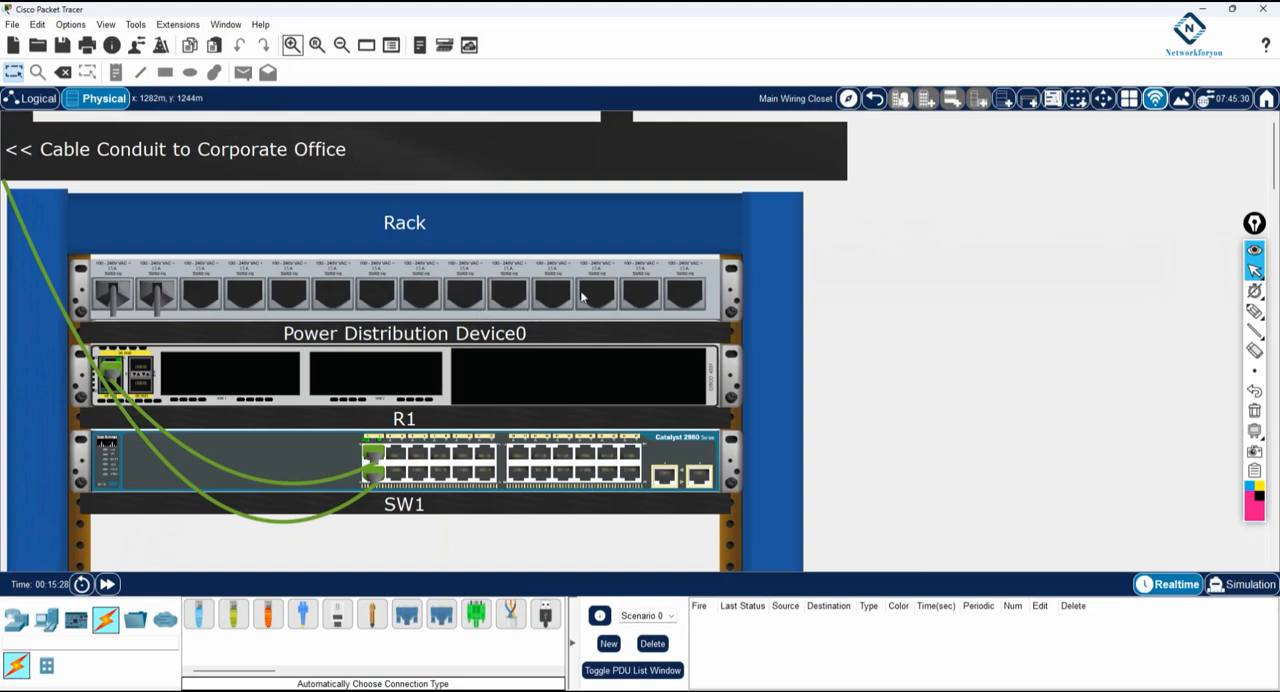
left_click(424, 474)
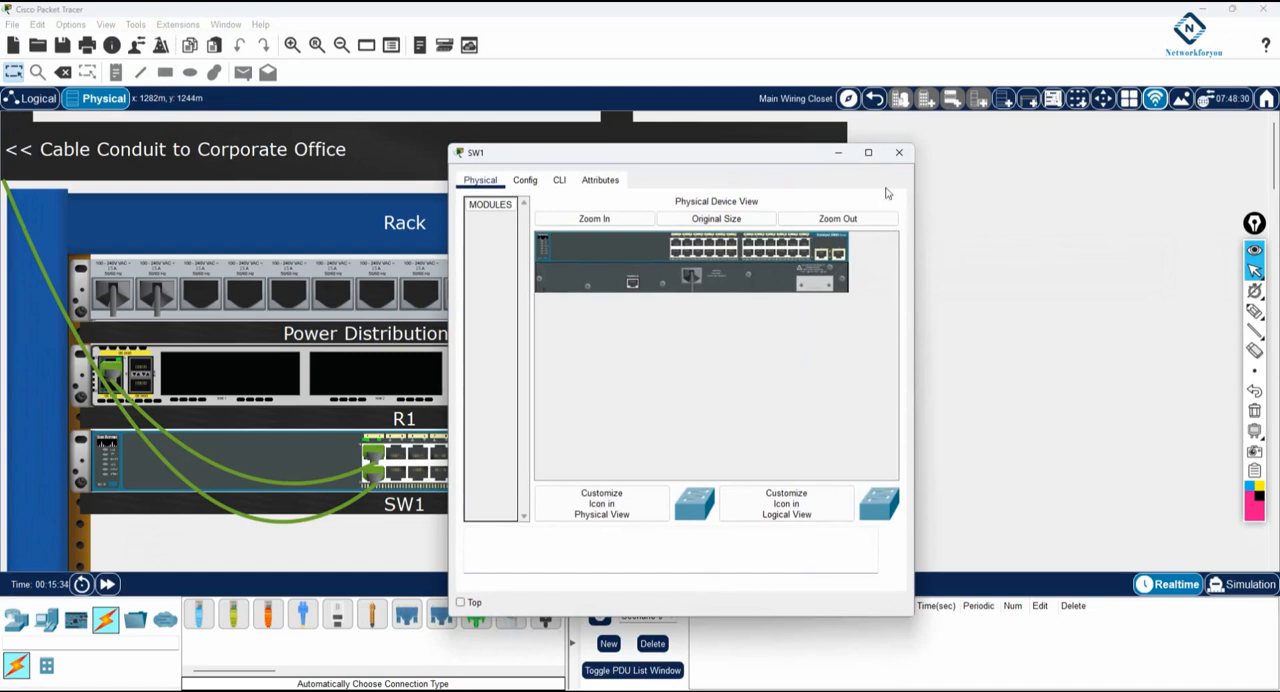
left_click(899, 152)
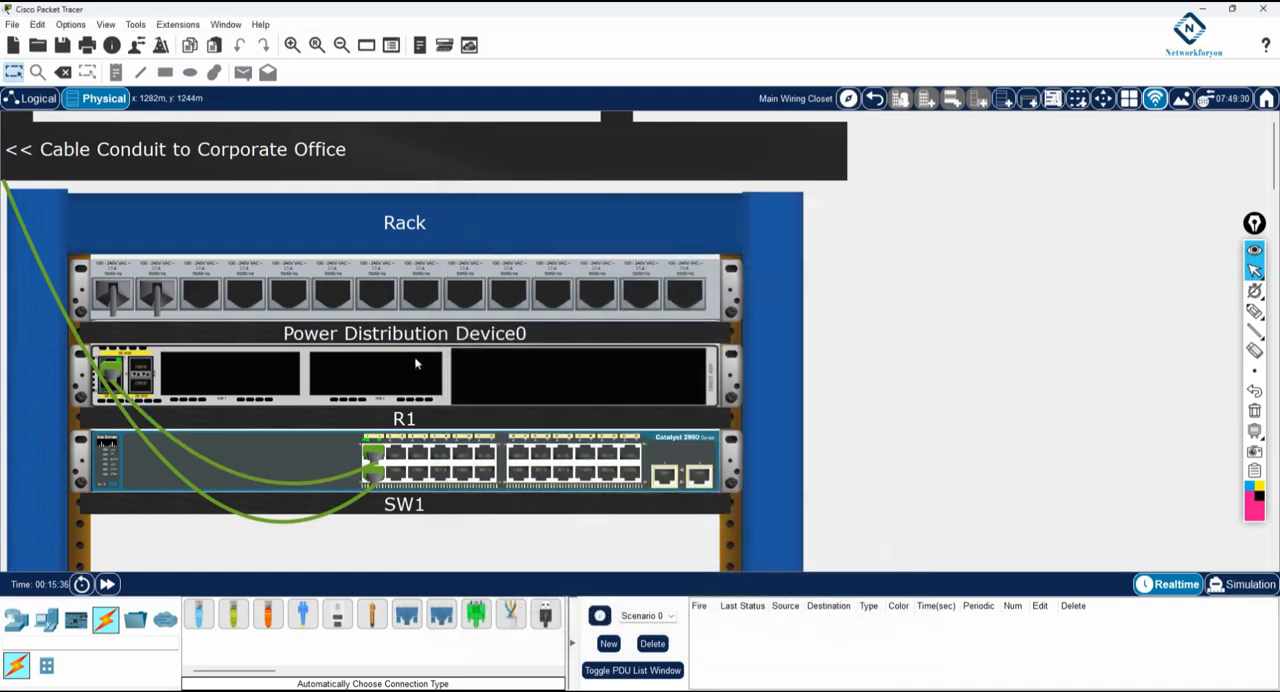
Move R1 directly beneath Power Distribution Device0 and SW1 directly beneath R1 in the rack, and return to the logical workspace
left_click_drag(378, 392, 392, 402)
left_click_drag(358, 445, 322, 519)
left_click_drag(331, 454, 334, 427)
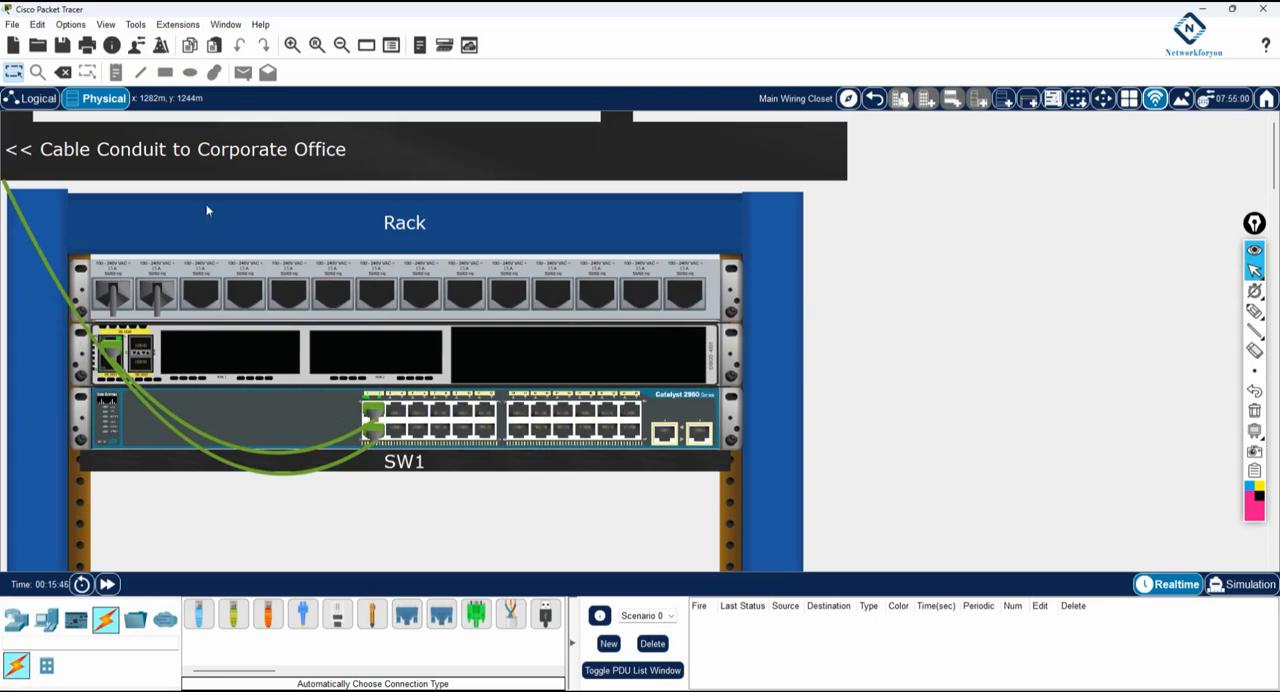
left_click(40, 99)
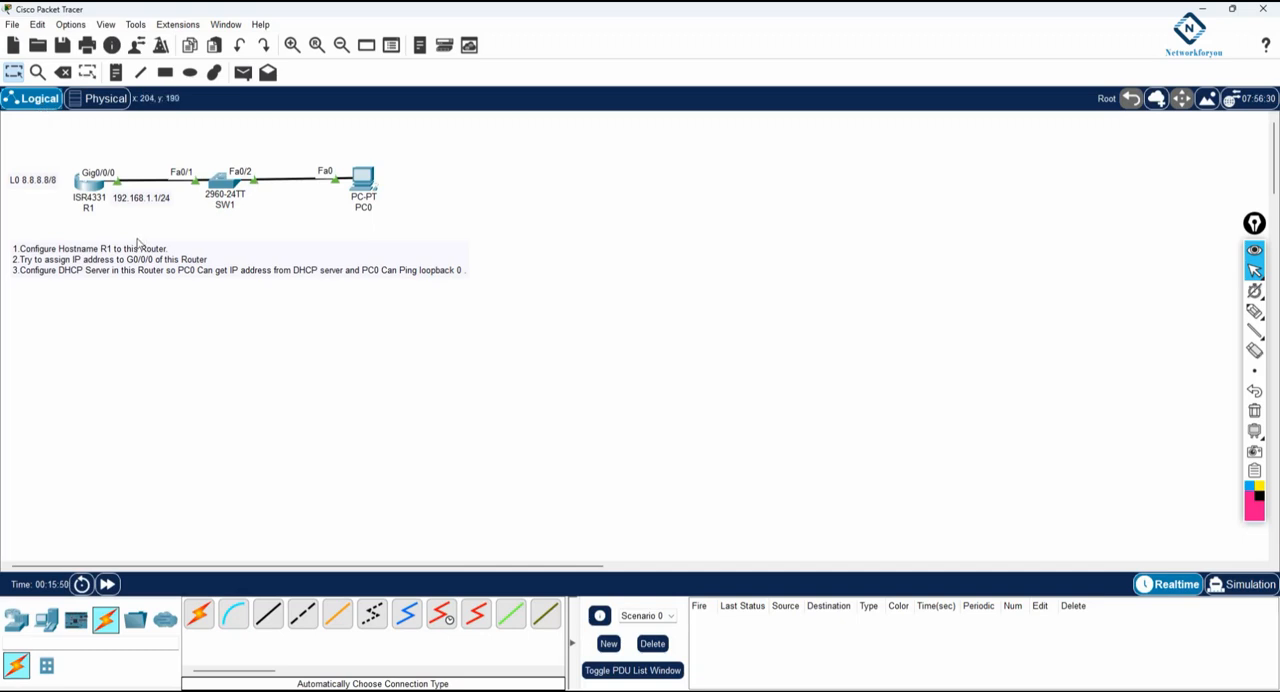